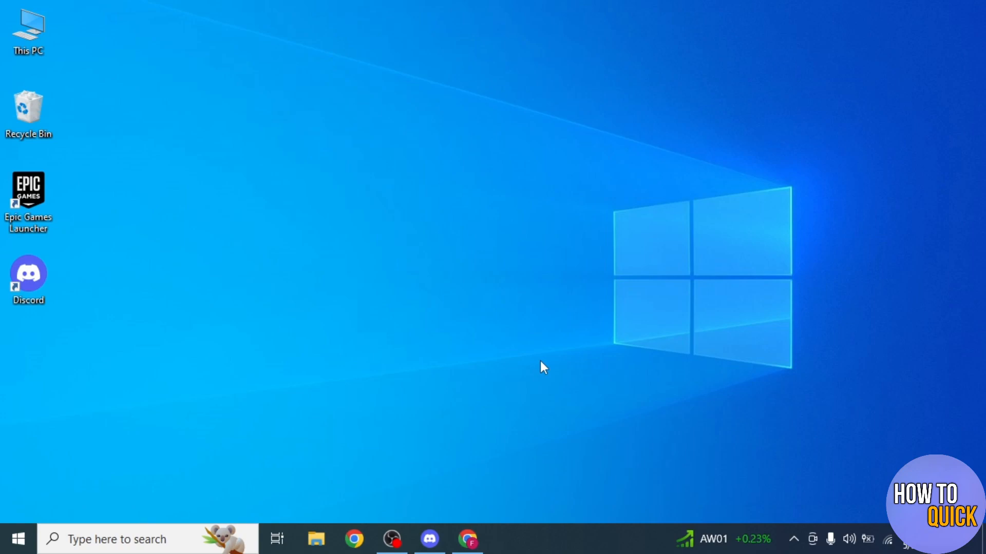
Switch to Discord and start the Community setup in the settings of For tutorials's server.
click(438, 534)
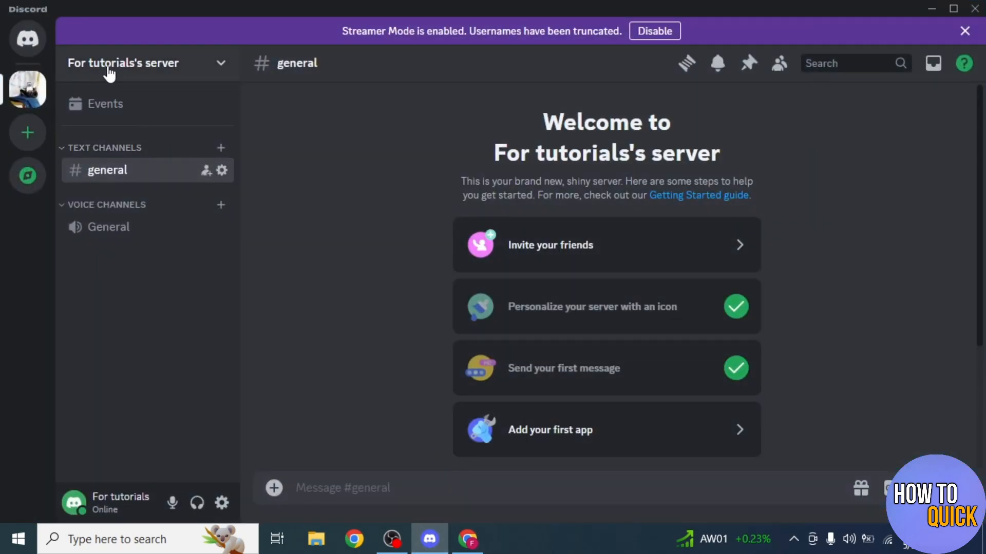
click(221, 64)
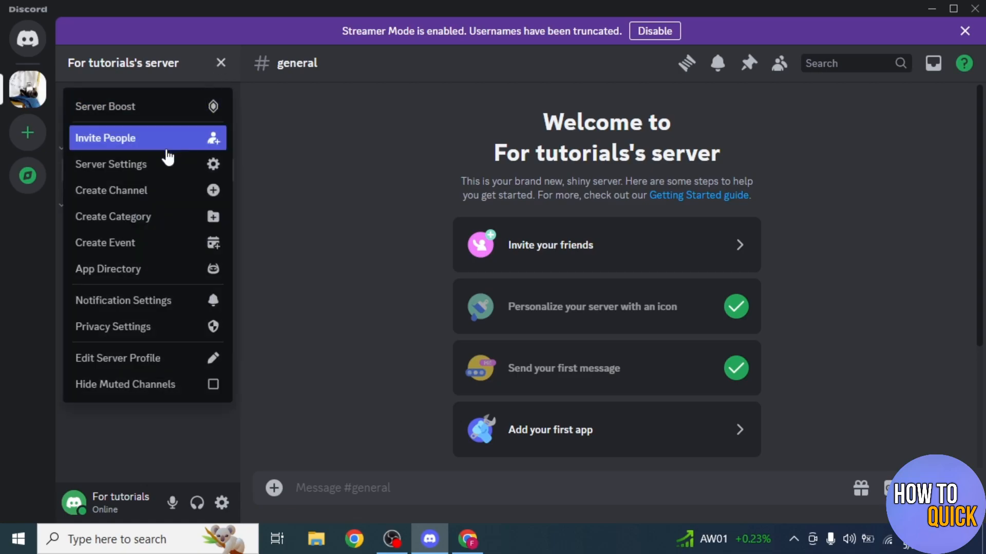
click(163, 167)
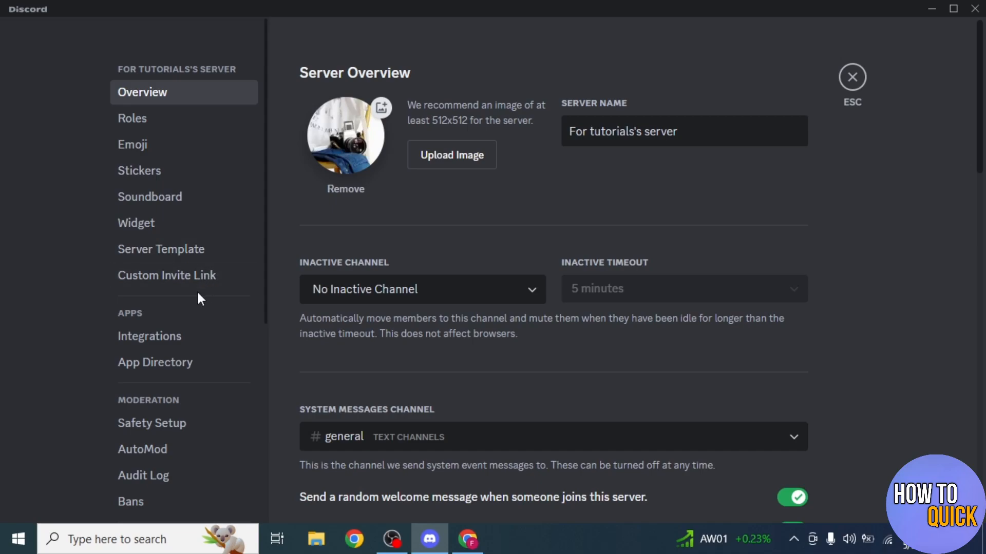
scroll(198, 295, down, 5)
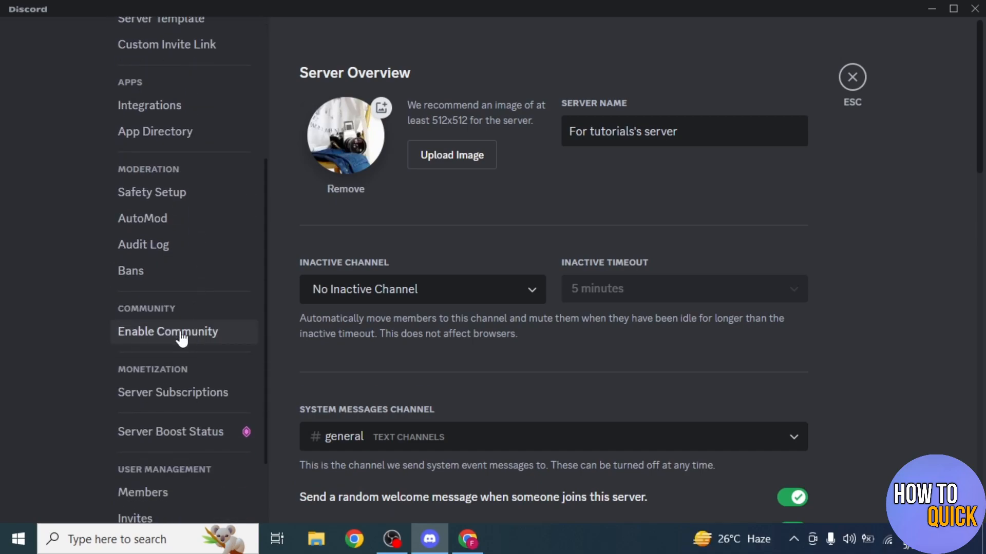
click(181, 332)
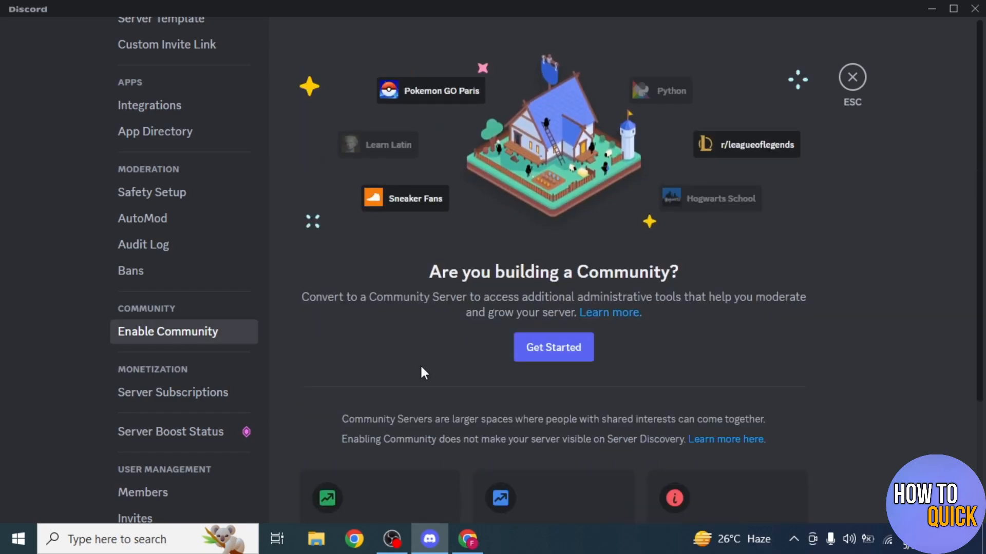
click(549, 348)
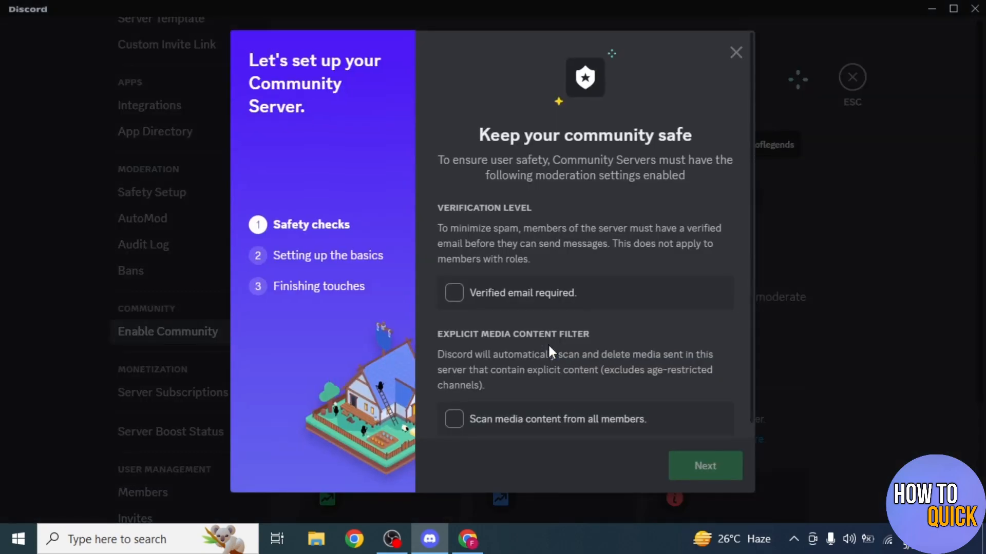
Complete the safety checks by requiring a verified email and scanning media content from all members.
click(454, 293)
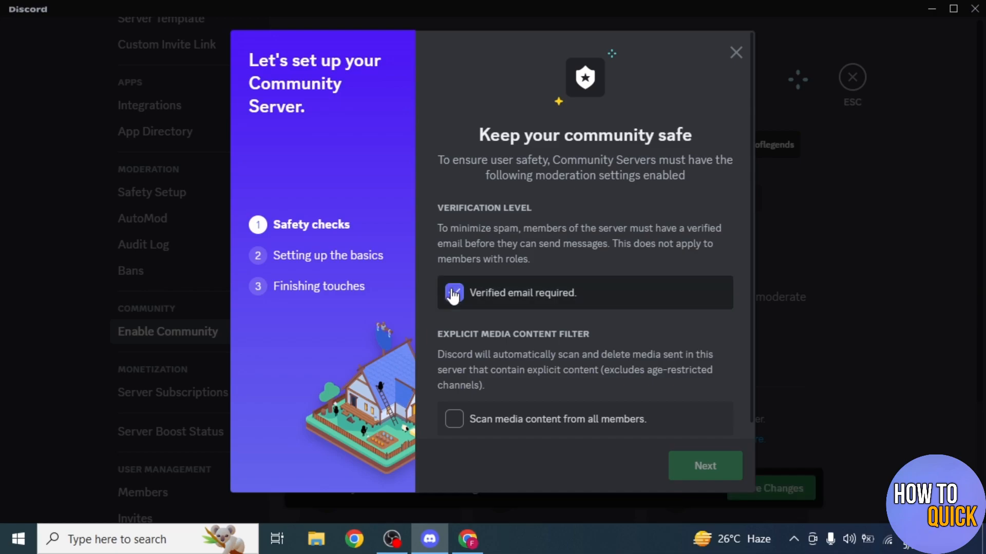
click(450, 420)
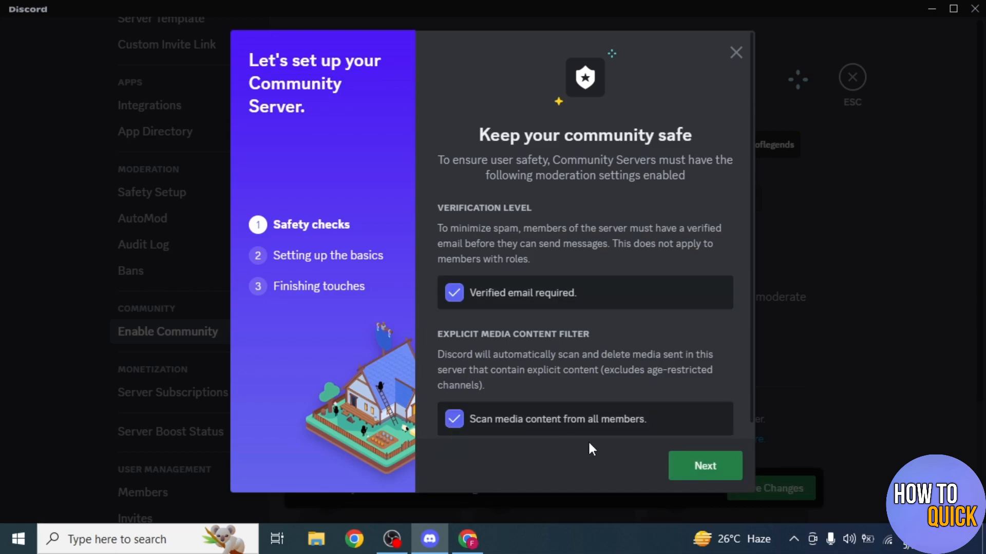
click(692, 478)
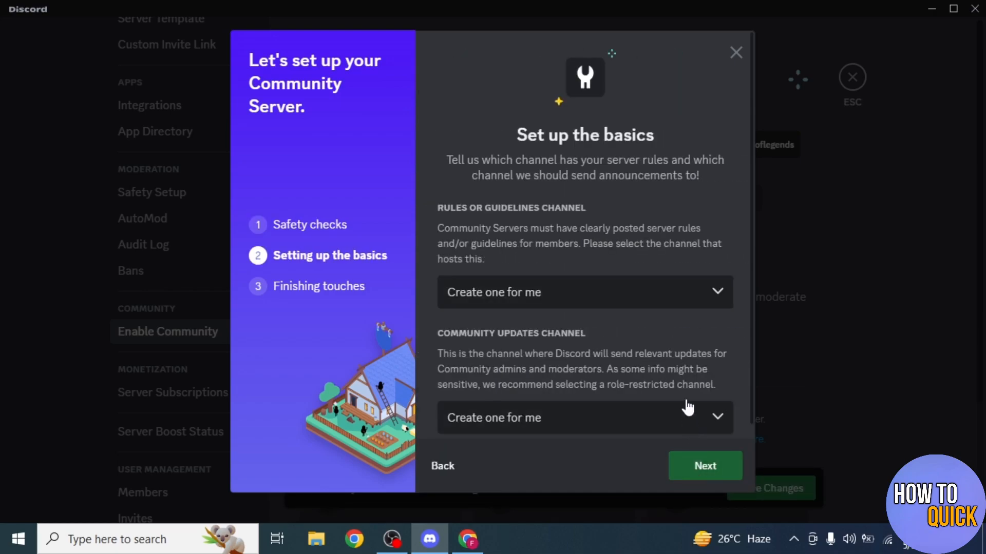
Set #general as both the rules channel and the community updates channel, and finish the setup with the Community rules accepted.
click(708, 297)
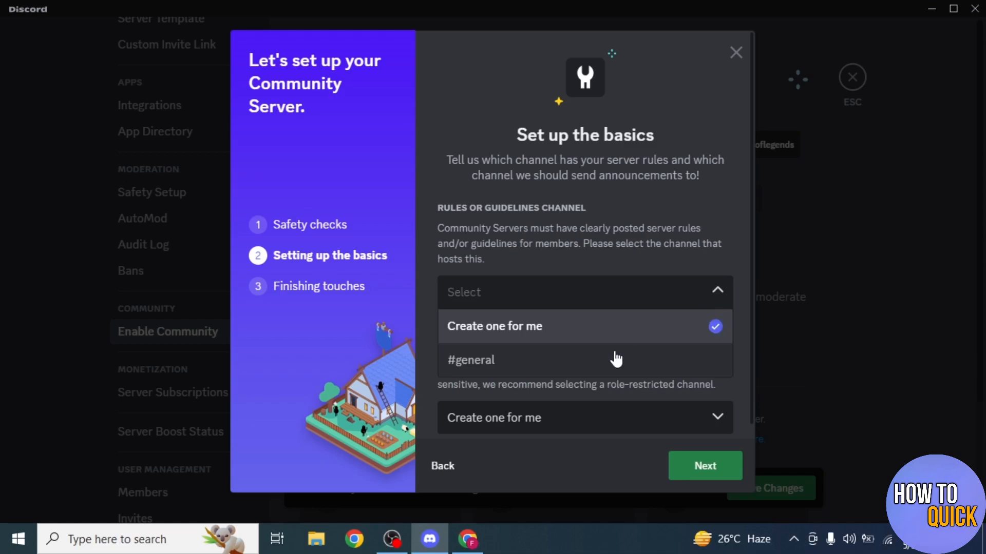
click(603, 365)
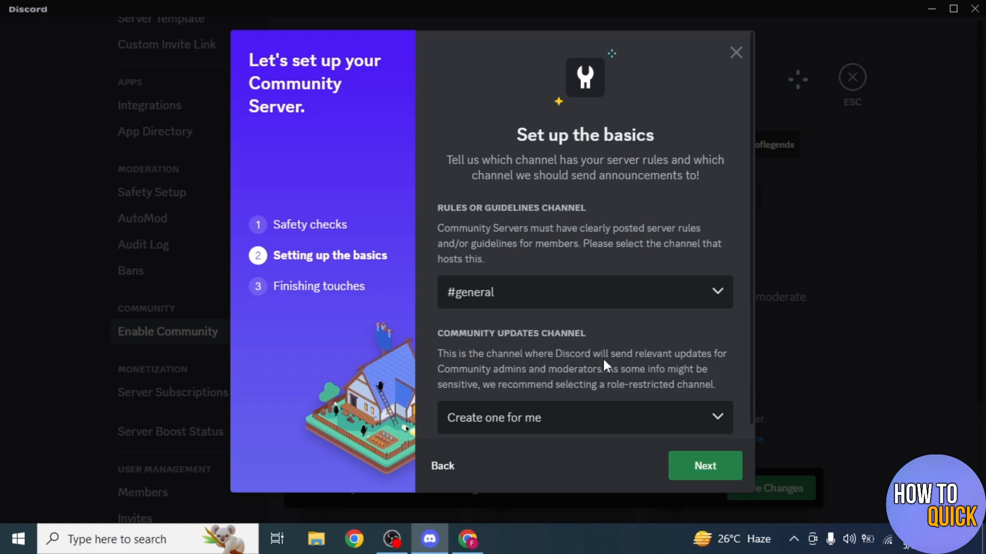
click(716, 417)
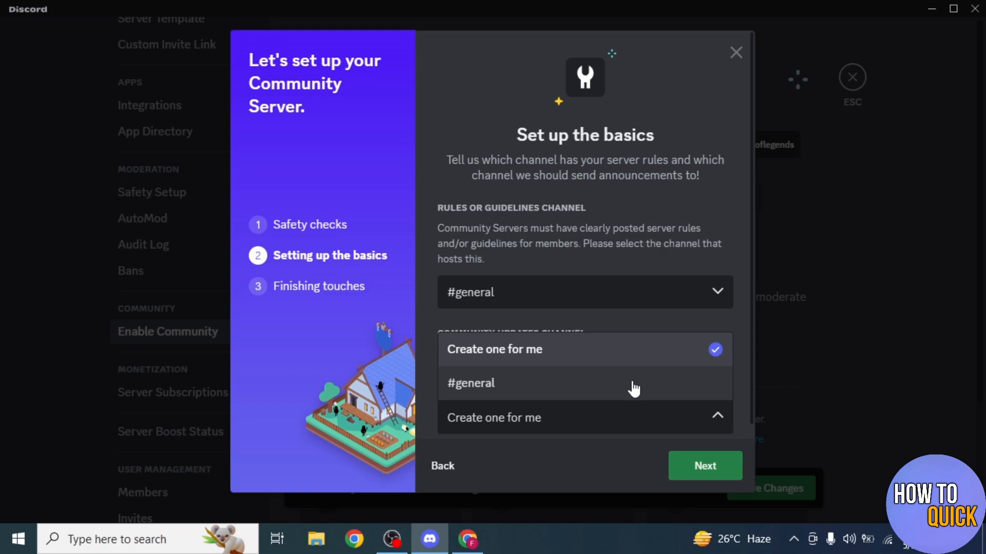
click(634, 389)
click(708, 466)
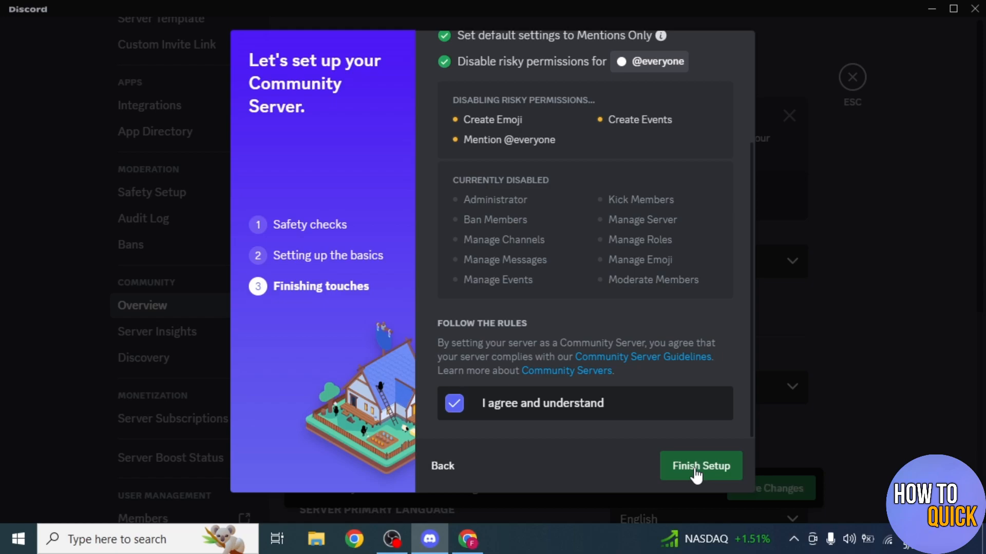
click(696, 467)
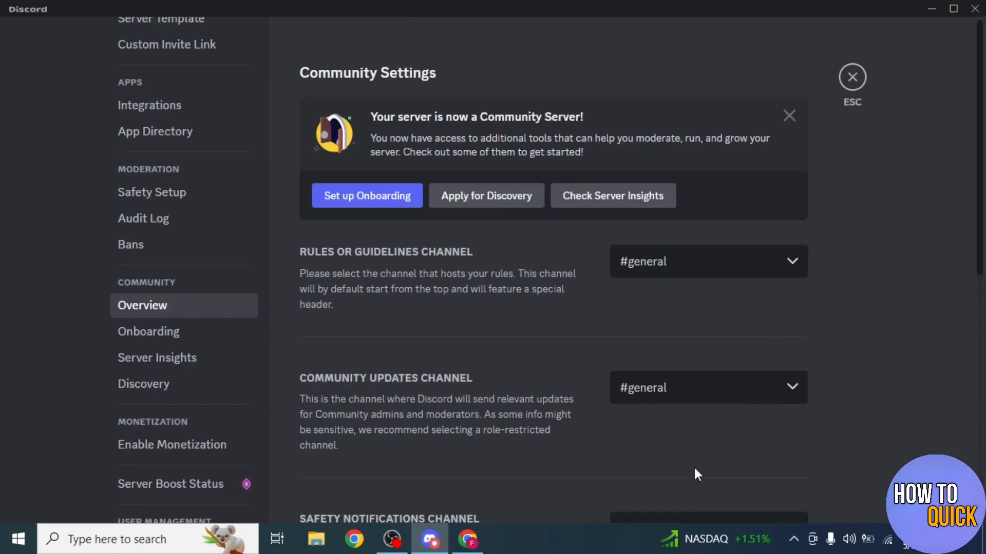
Switch to Chrome, search Google for "discord developer portal" and open the Discord Developer Portal's applications page.
click(935, 11)
click(467, 539)
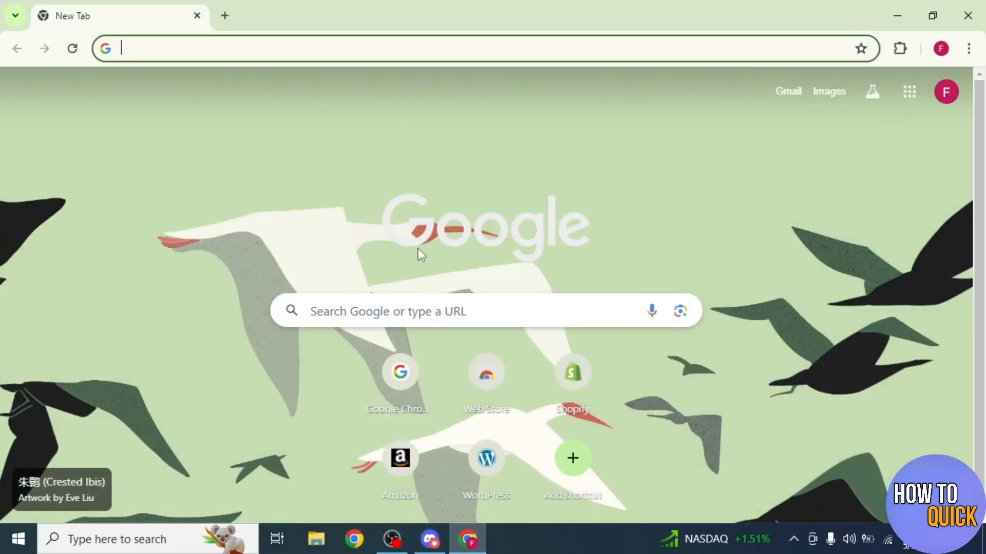
text(discord)
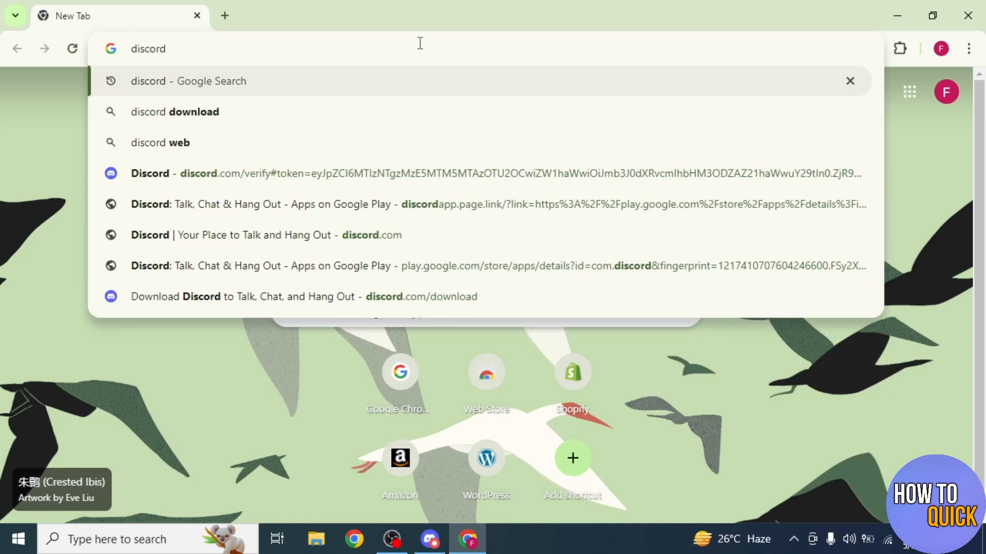
text( develop)
key(Return)
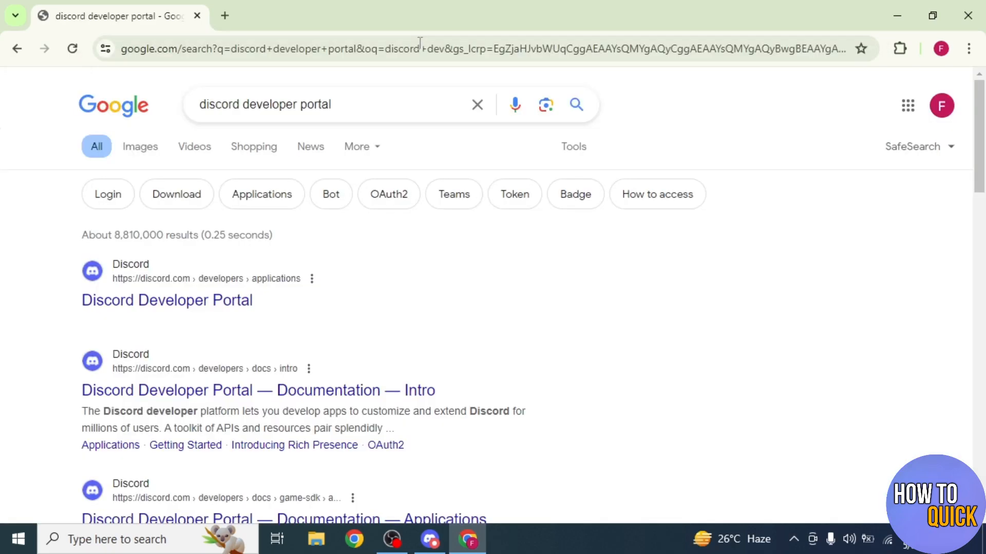
click(221, 303)
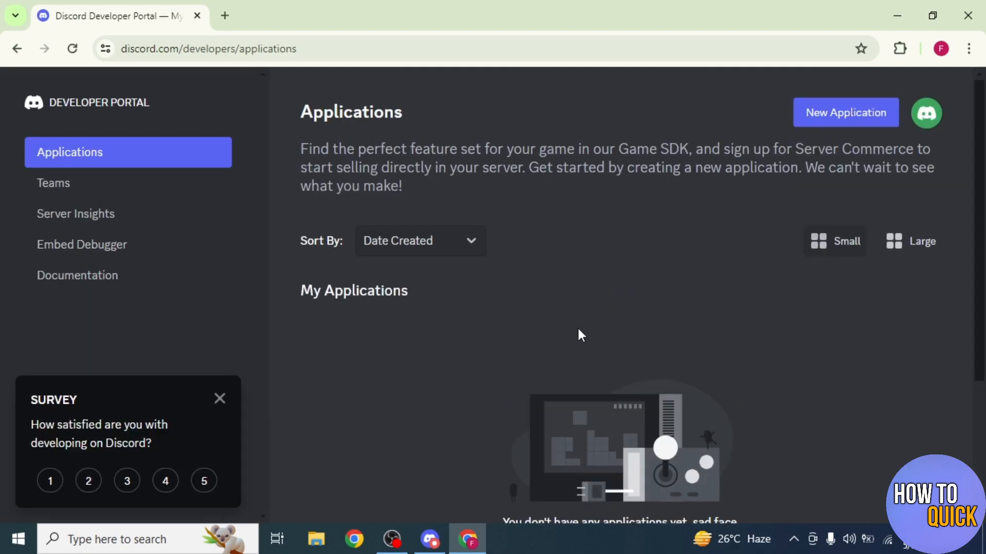
Create a new application named "For tutorials", agreeing to the Developer Terms of Service and Developer Policy.
click(927, 121)
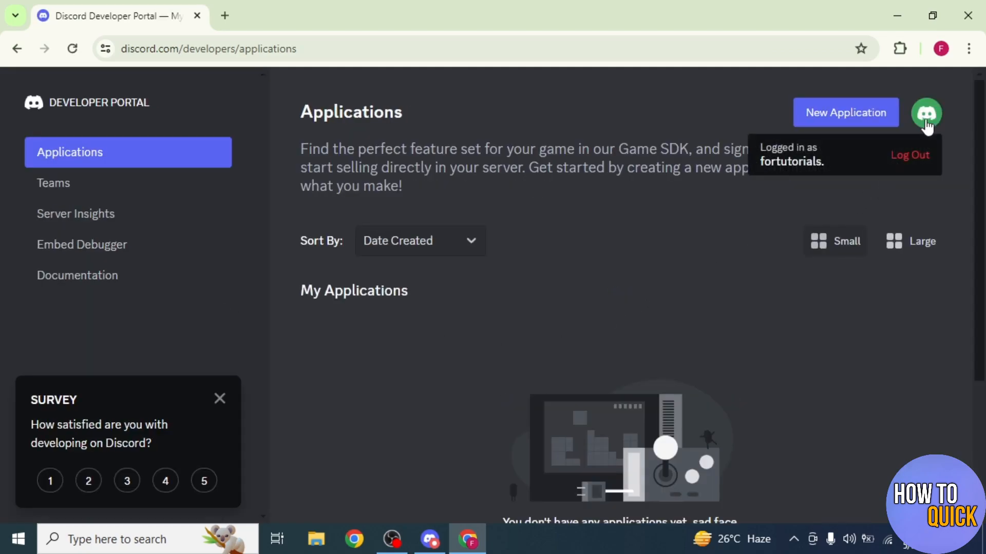
click(917, 85)
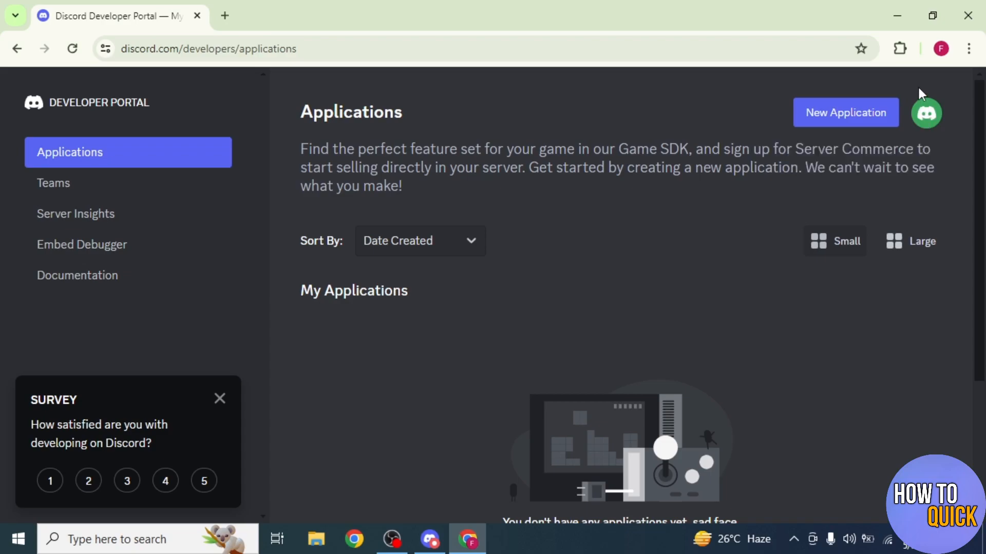
click(844, 118)
click(538, 267)
text(For tutorials)
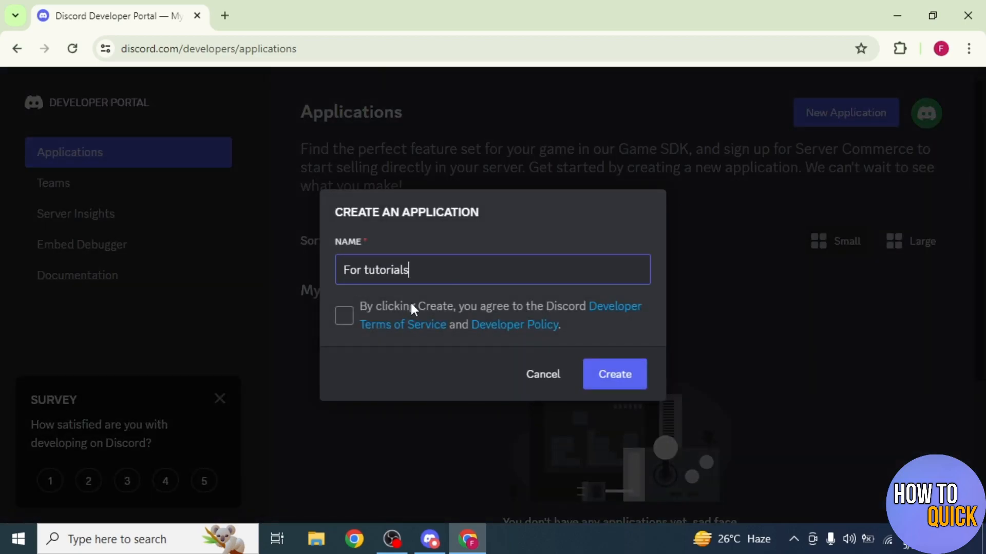
click(344, 315)
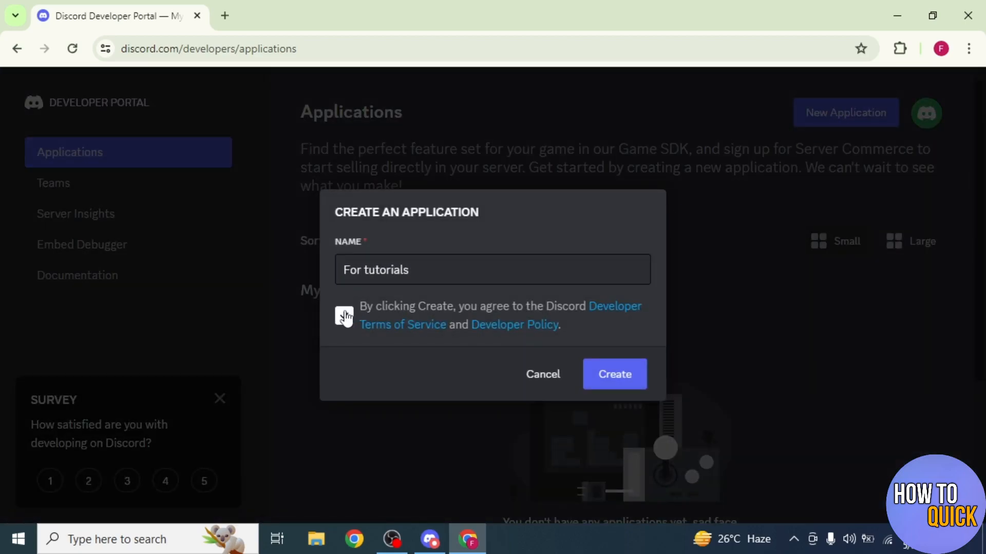
click(611, 371)
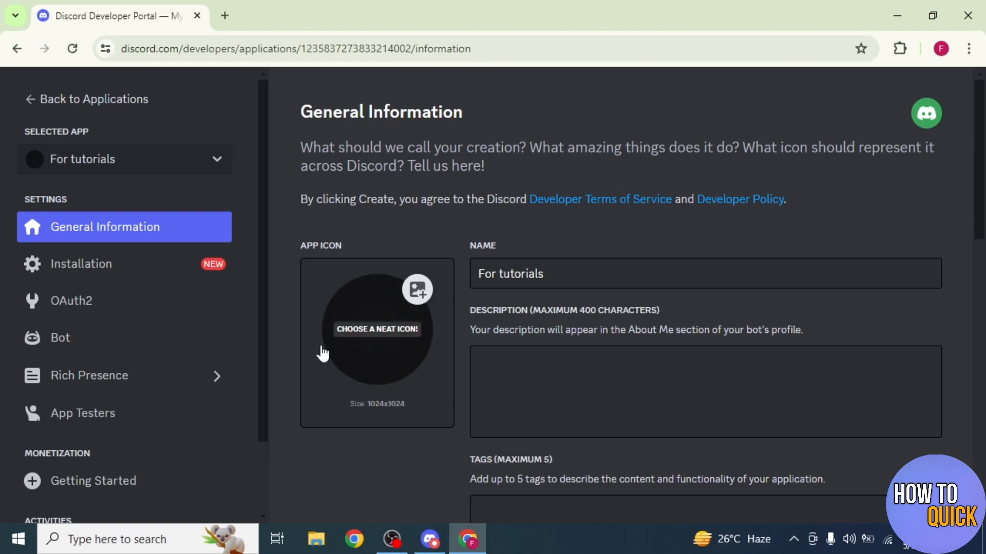
Enable the Presence, Server Members and Message Content intents for the application's bot and save the changes.
click(80, 340)
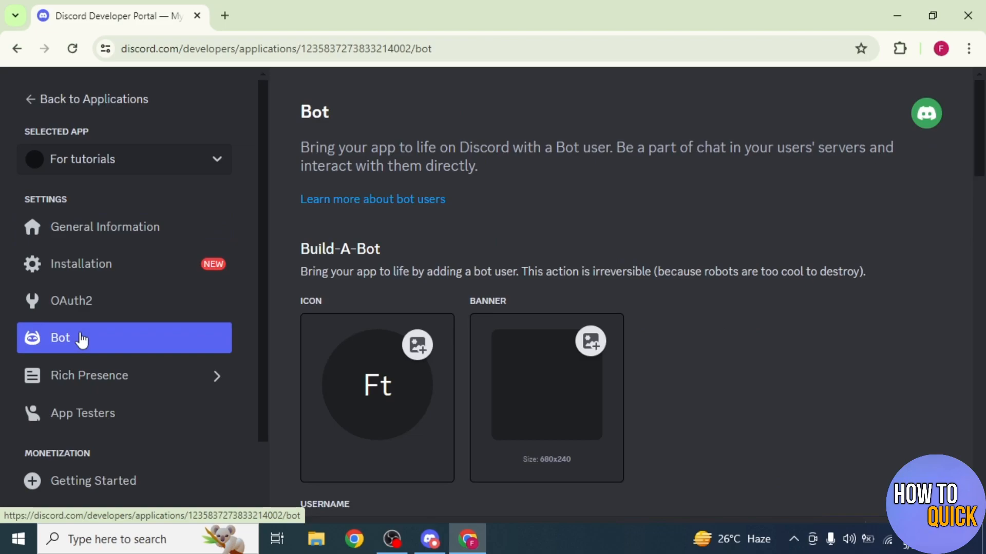
scroll(698, 333, down, 4)
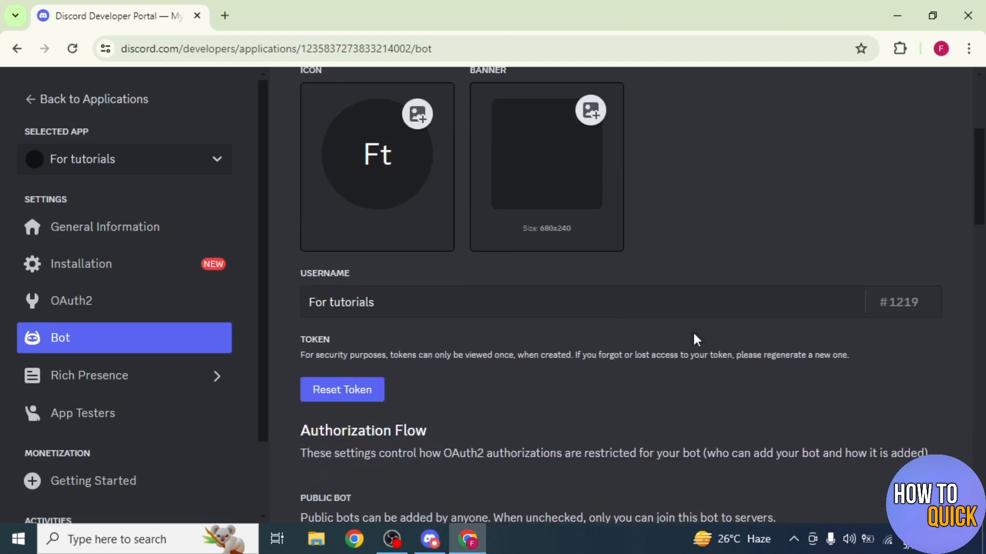
scroll(697, 340, down, 8)
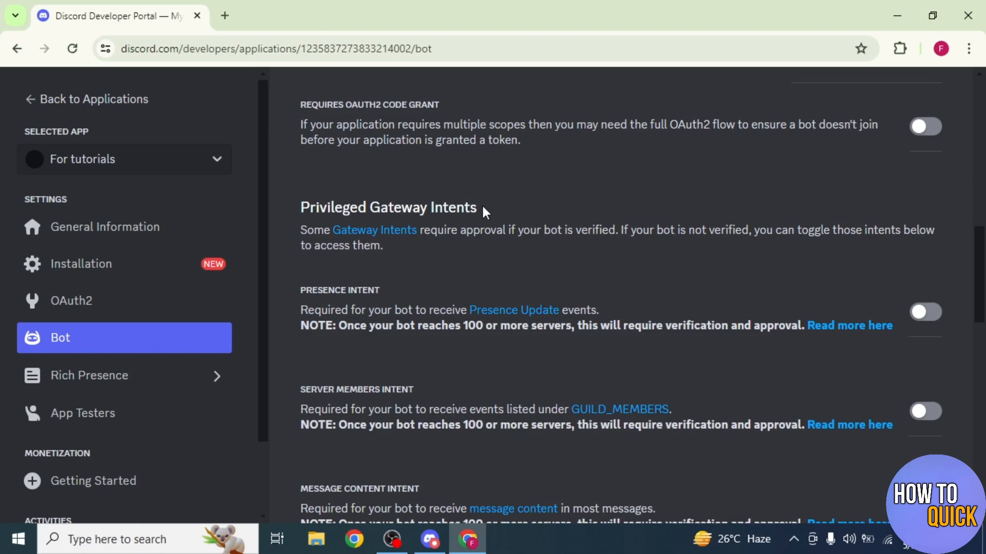
click(932, 316)
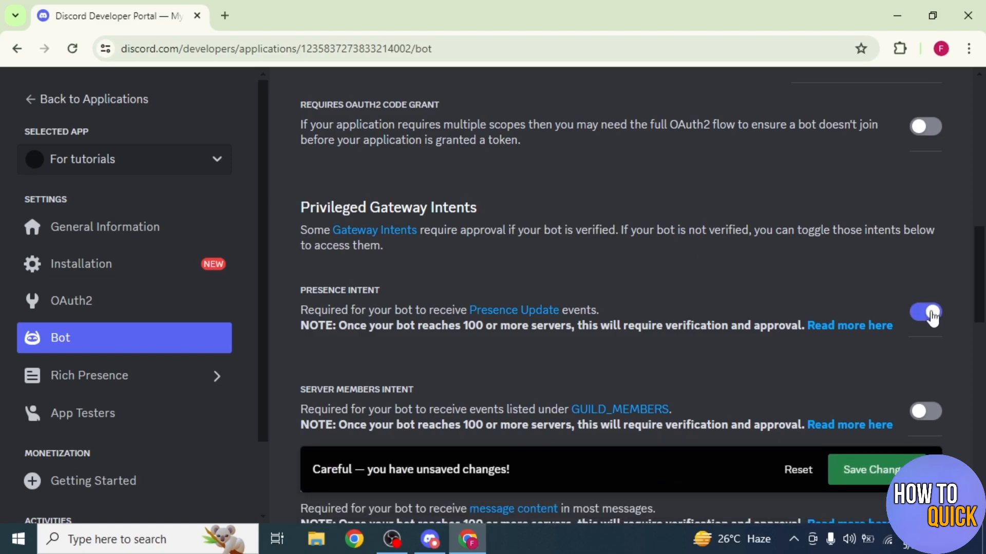
scroll(932, 317, down, 3)
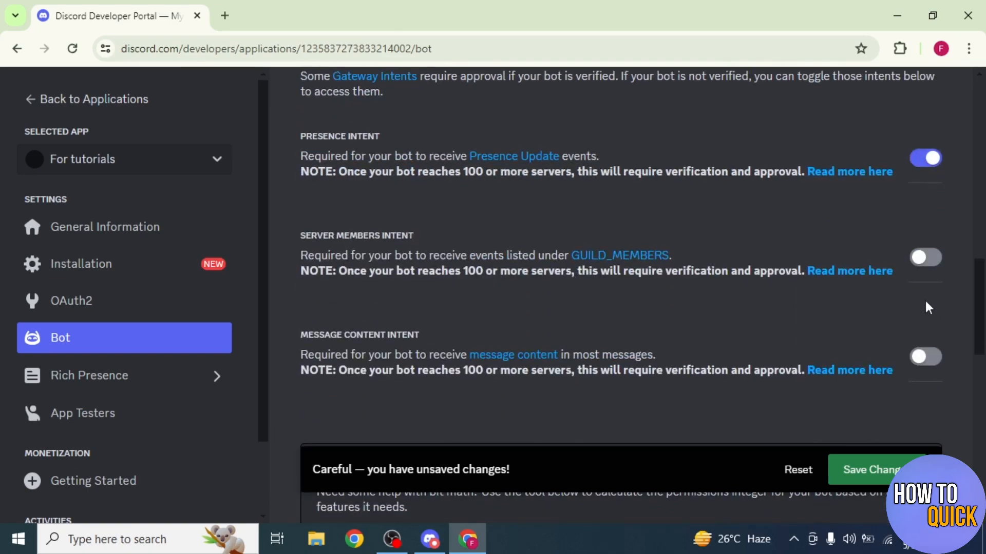
click(927, 262)
click(924, 358)
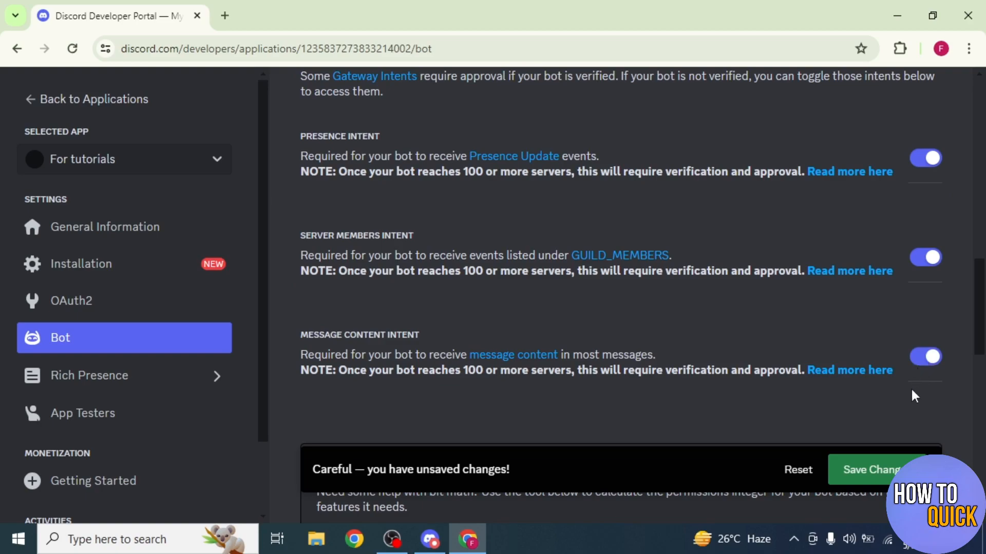
click(875, 474)
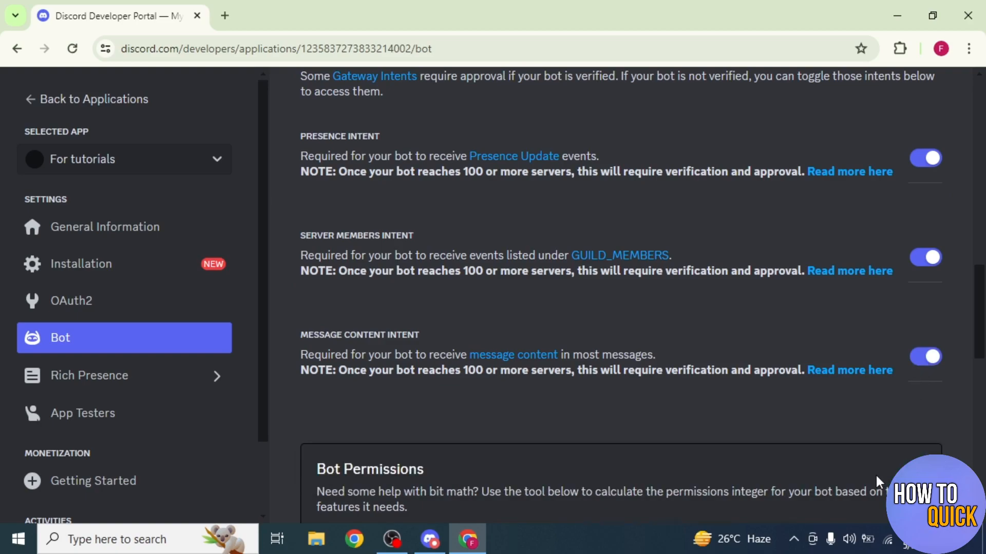
Reset the bot's token, entering the account password for multi-factor authentication.
scroll(631, 321, up, 10)
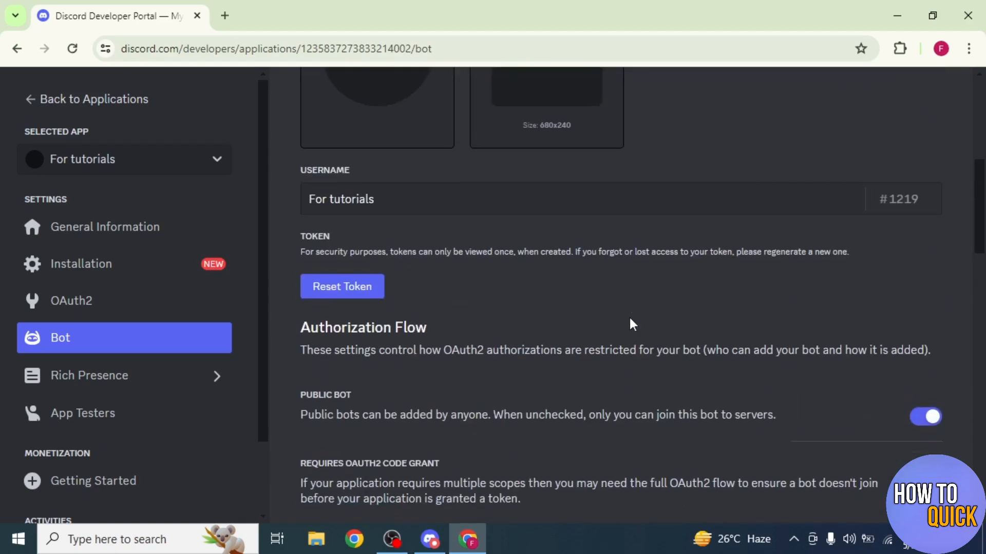
click(348, 290)
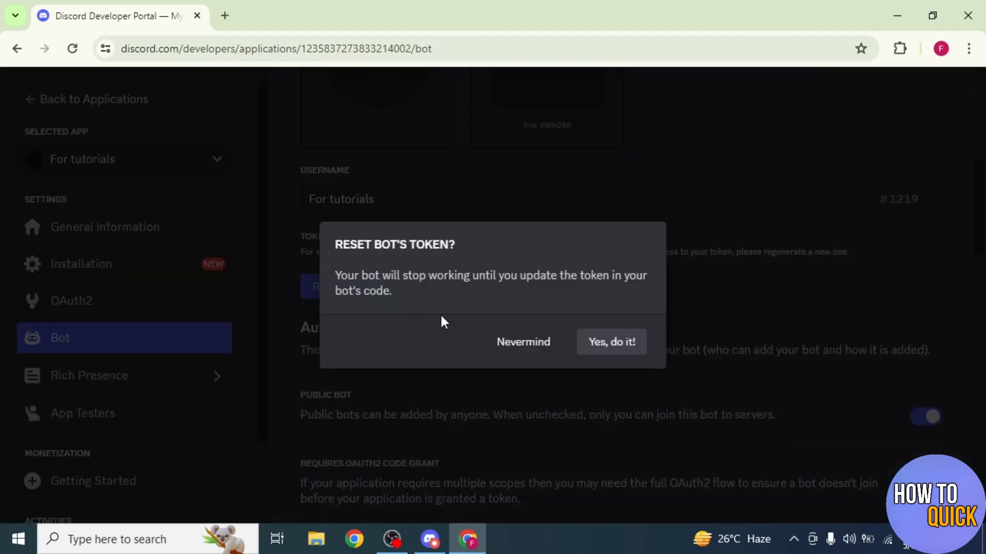
click(608, 343)
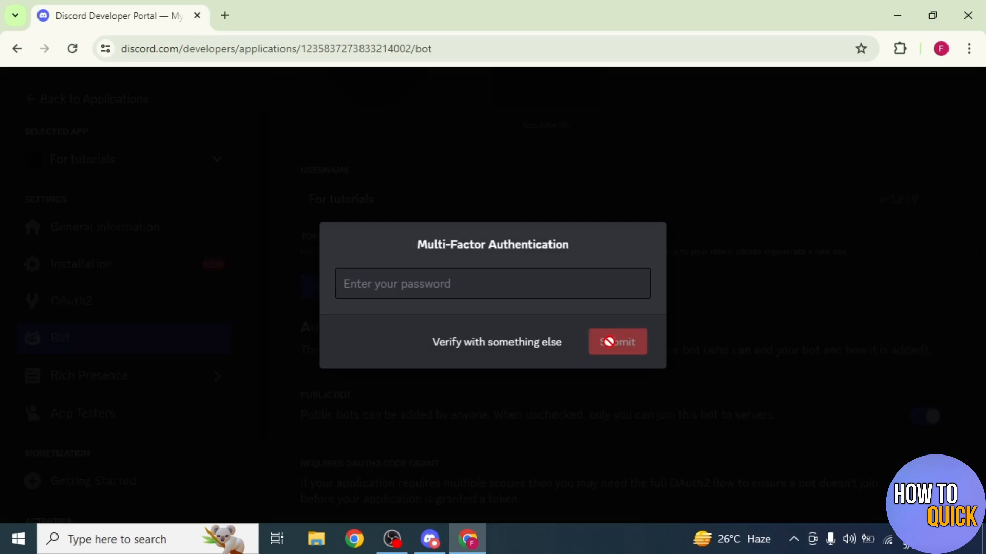
click(549, 281)
text(***)
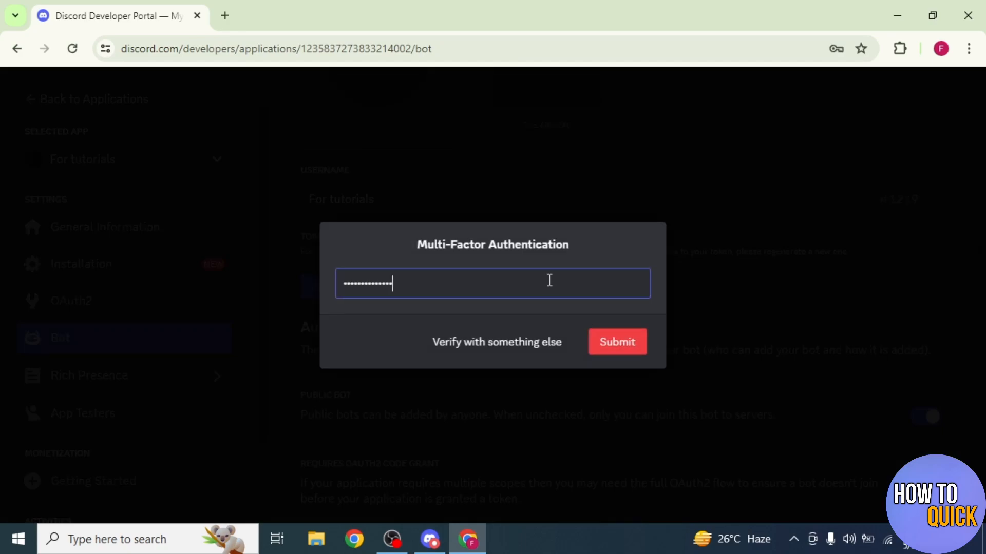
click(636, 344)
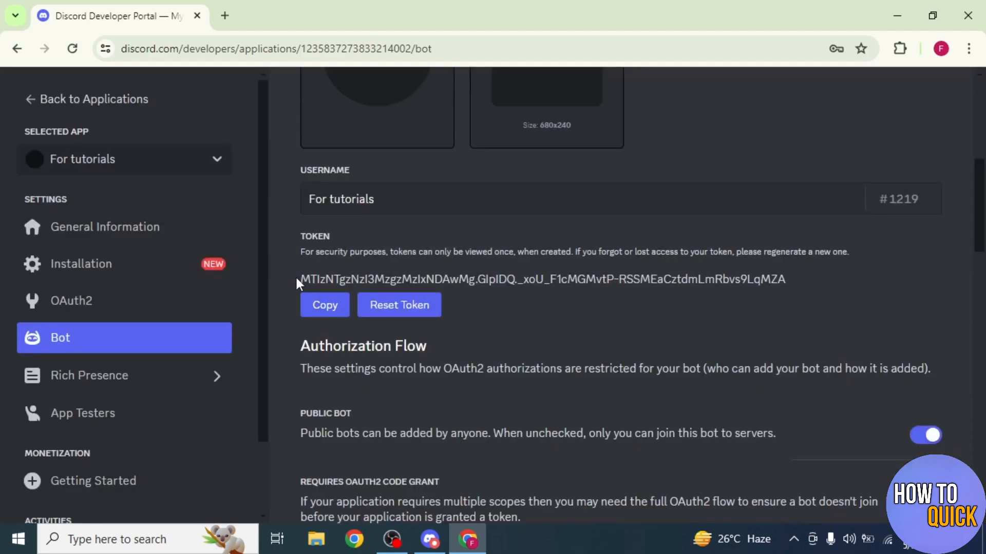
Copy the bot's token and open botghost.com in a new browser tab.
drag(298, 278, 810, 293)
click(327, 310)
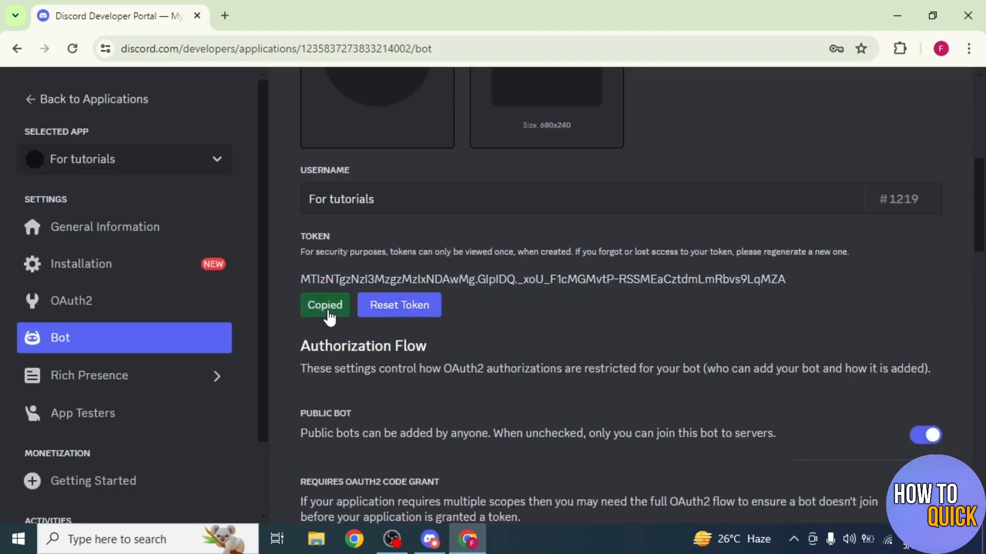
click(220, 21)
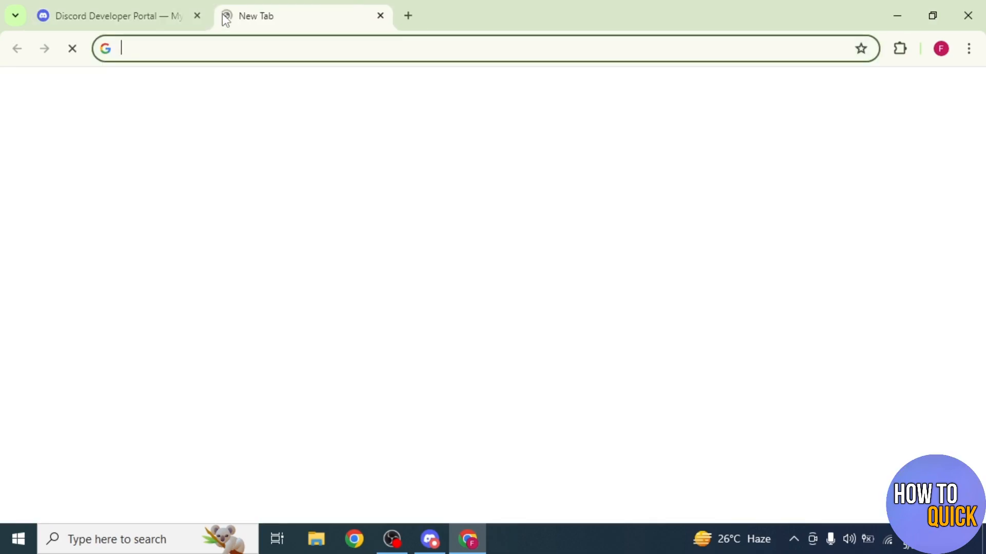
text(botghost.com)
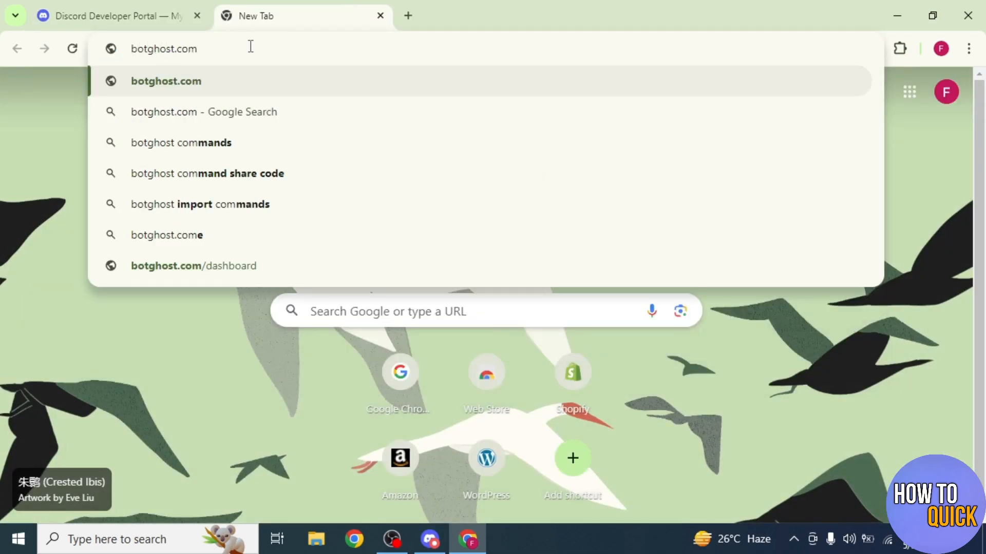
key(Return)
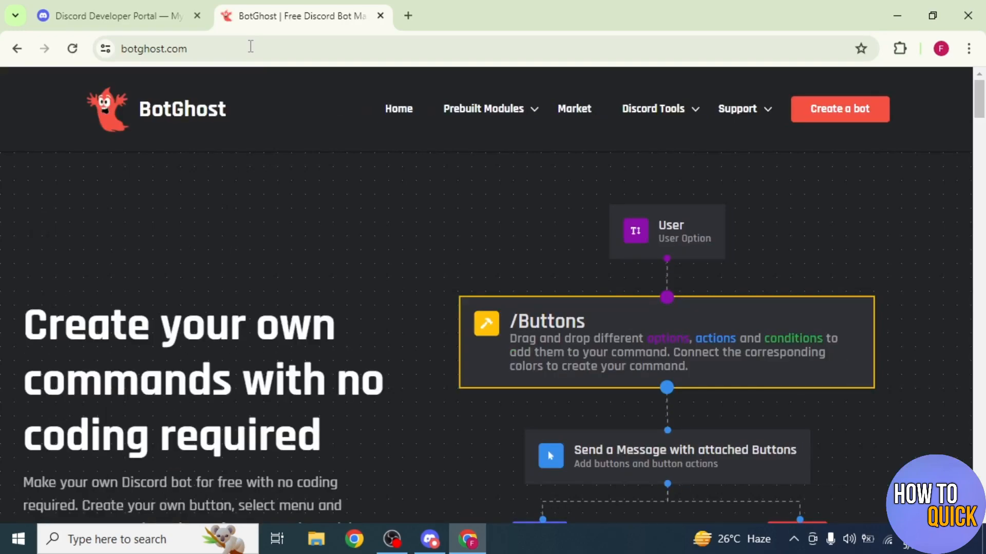
Start creating a bot on BotGhost and authorize BotGhost to access the Discord account.
scroll(386, 331, down, 3)
scroll(386, 331, down, 2)
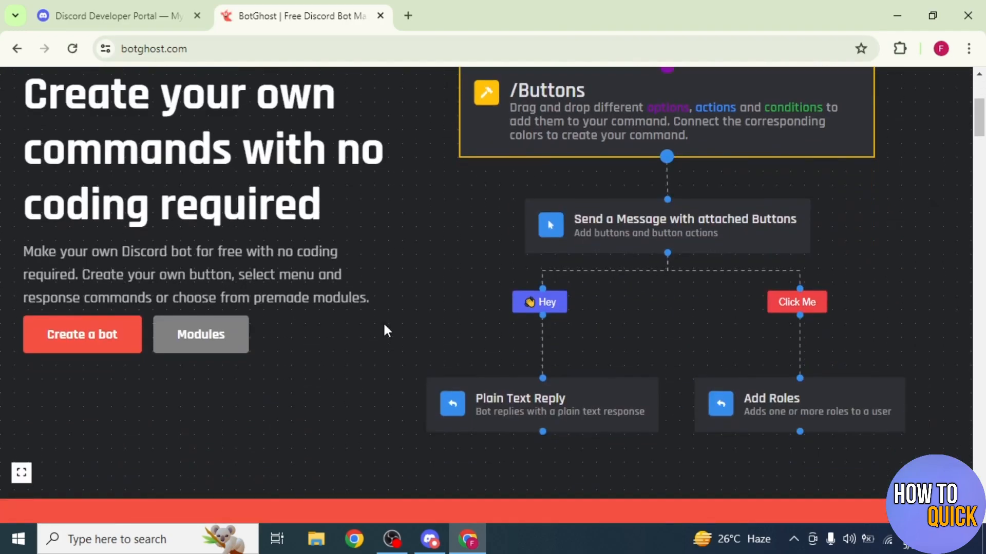
click(85, 346)
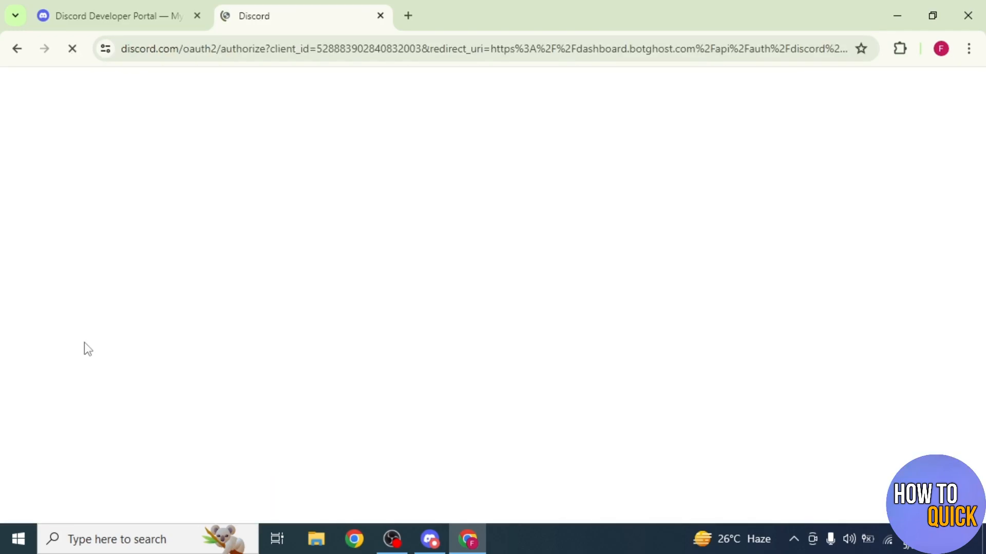
scroll(519, 339, down, 2)
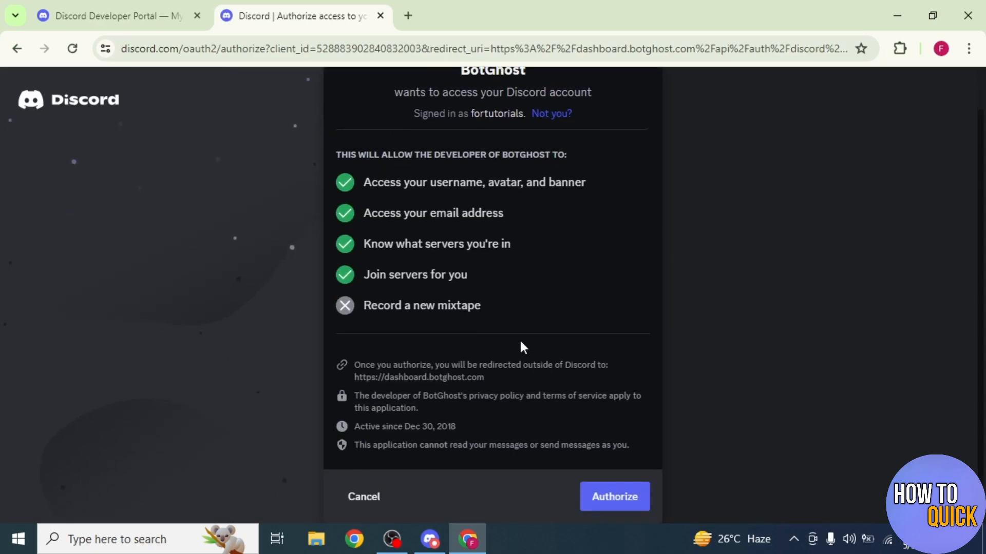
click(616, 509)
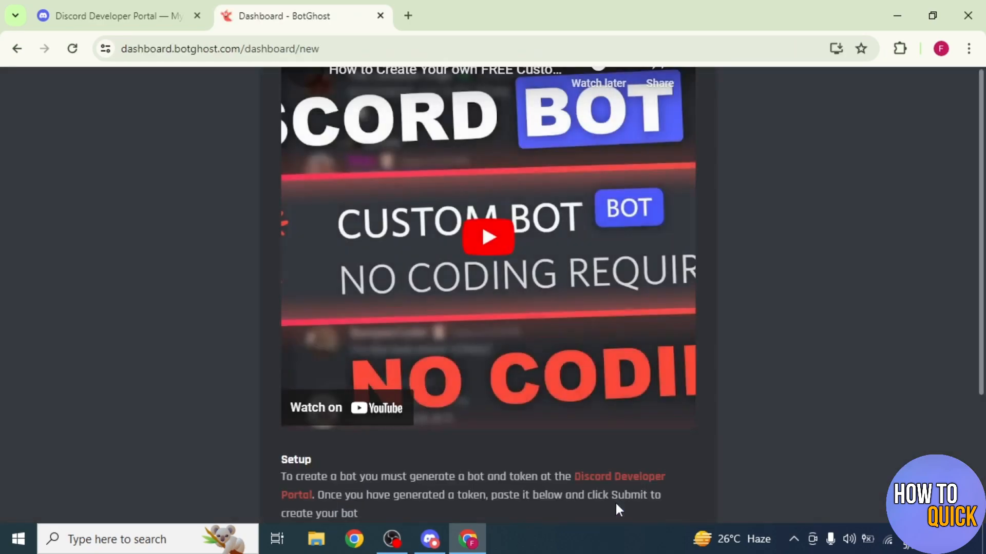
Paste the copied bot token into the BotGhost setup form and create the bot.
scroll(628, 449, down, 3)
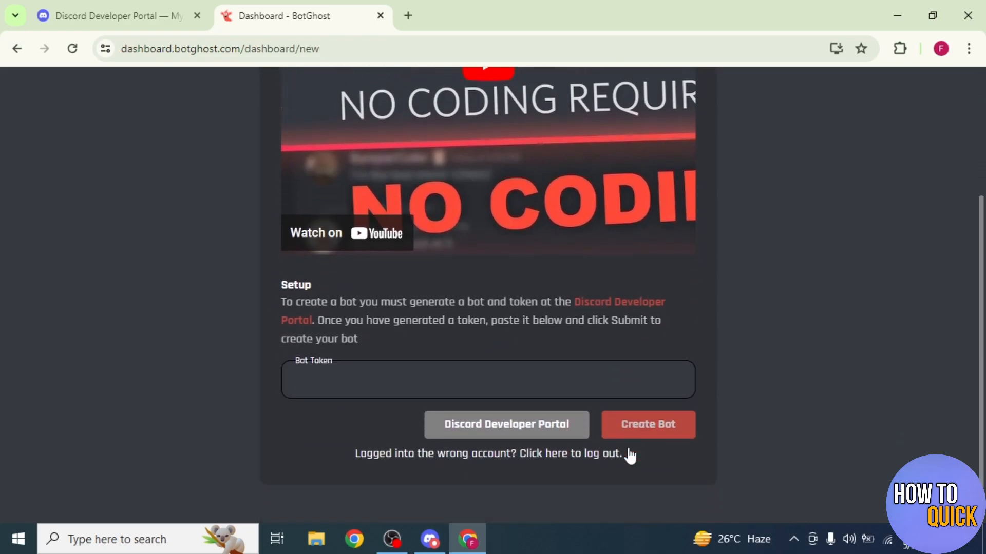
right_click(305, 379)
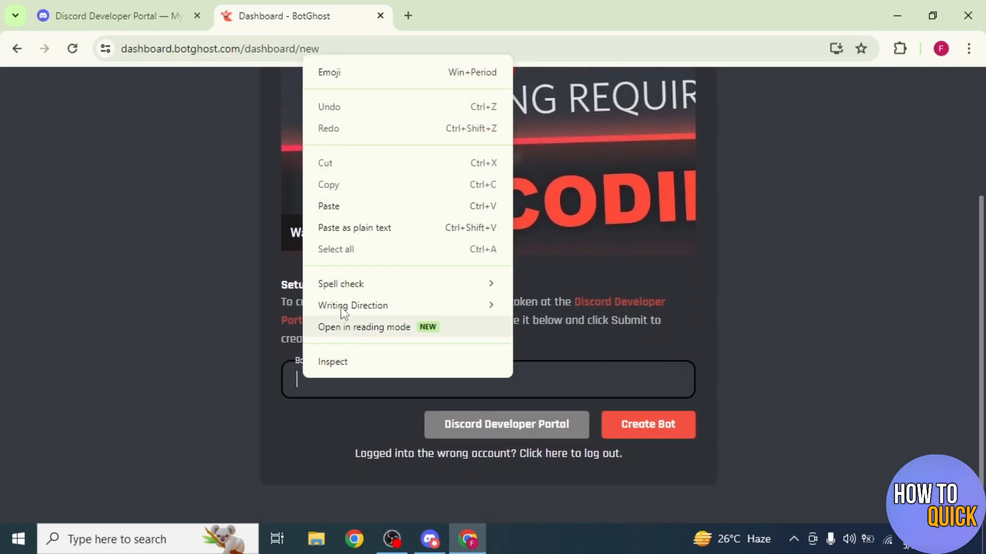
click(345, 205)
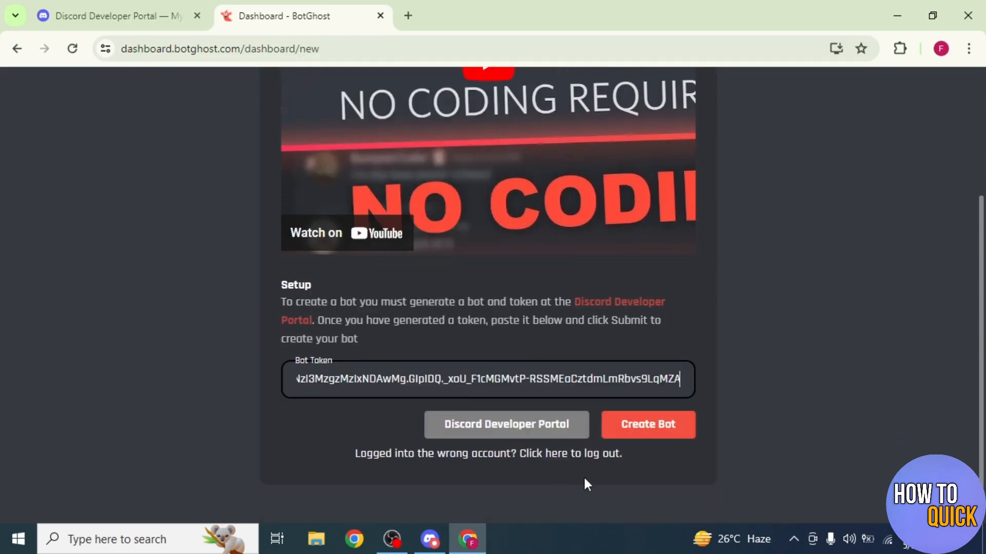
click(637, 437)
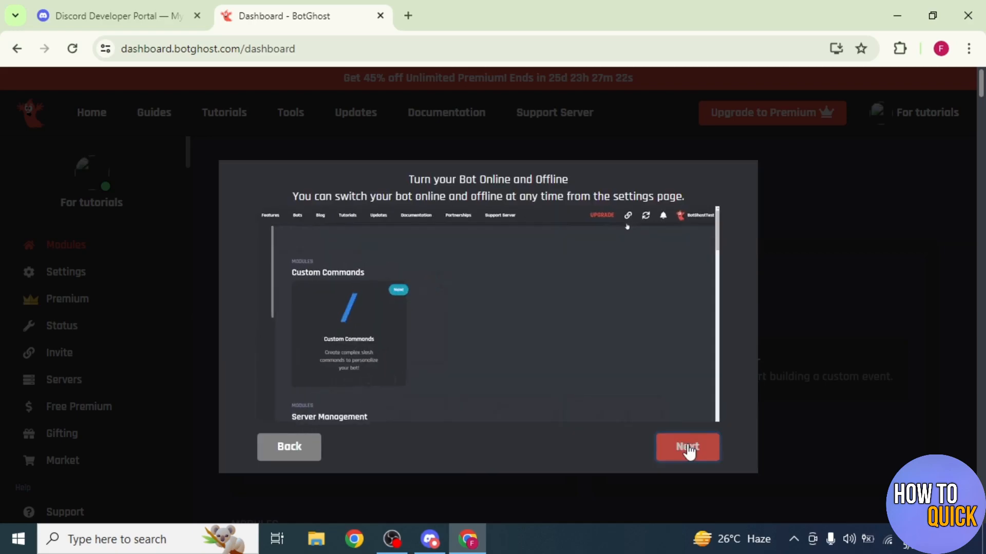
Finish the BotGhost introduction tour and dismiss the mailing list invitation.
click(689, 451)
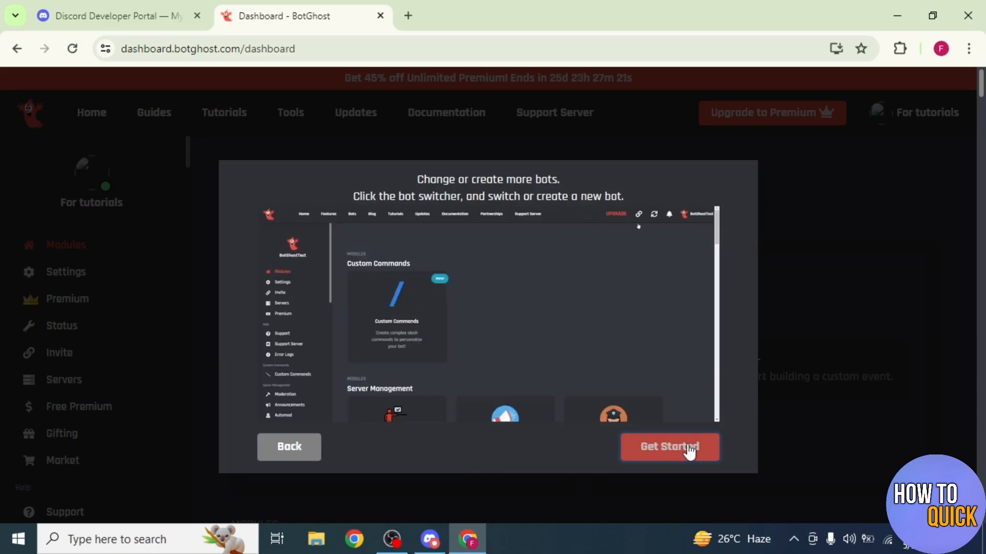
click(689, 449)
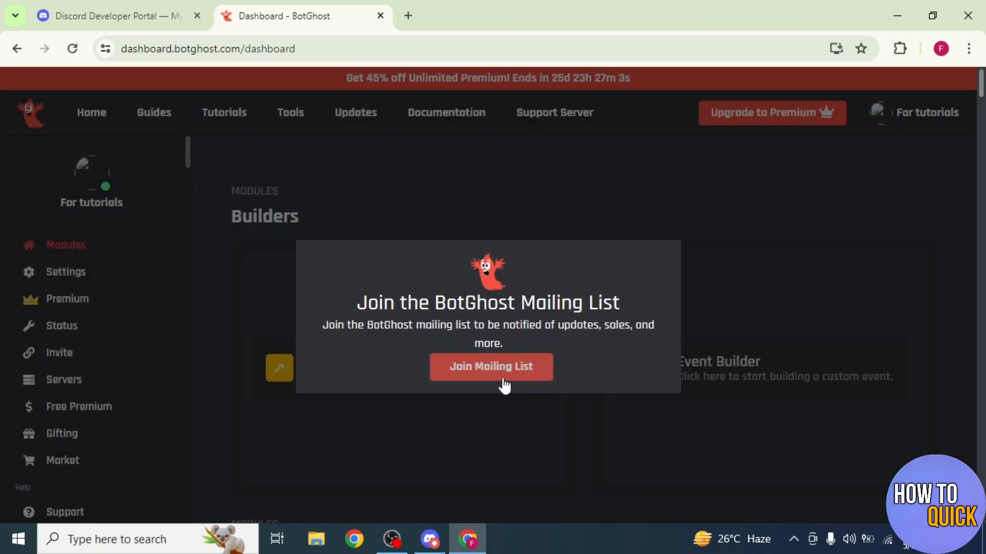
click(519, 410)
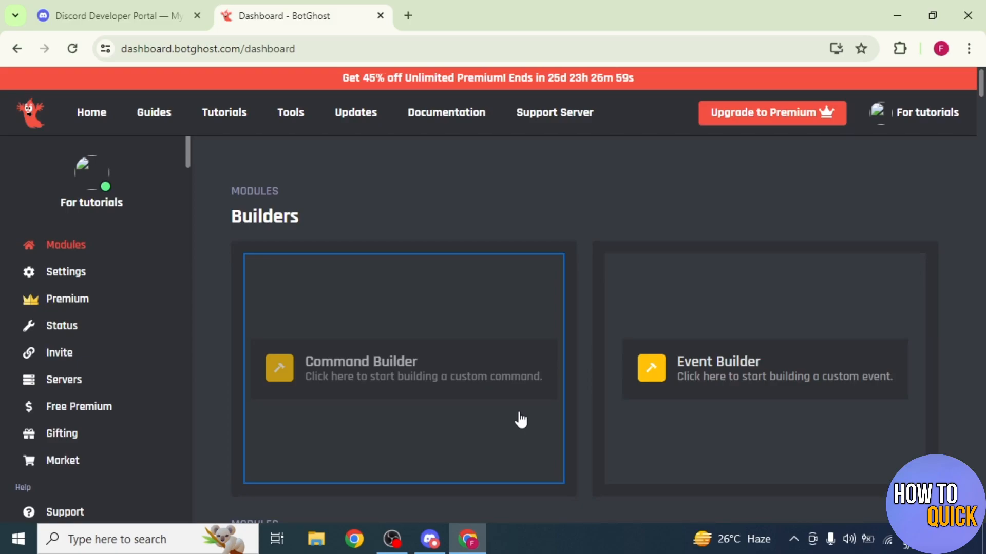
Enable the Active Developer Badge module with Manager Permission switched on and save the changes.
scroll(124, 386, down, 5)
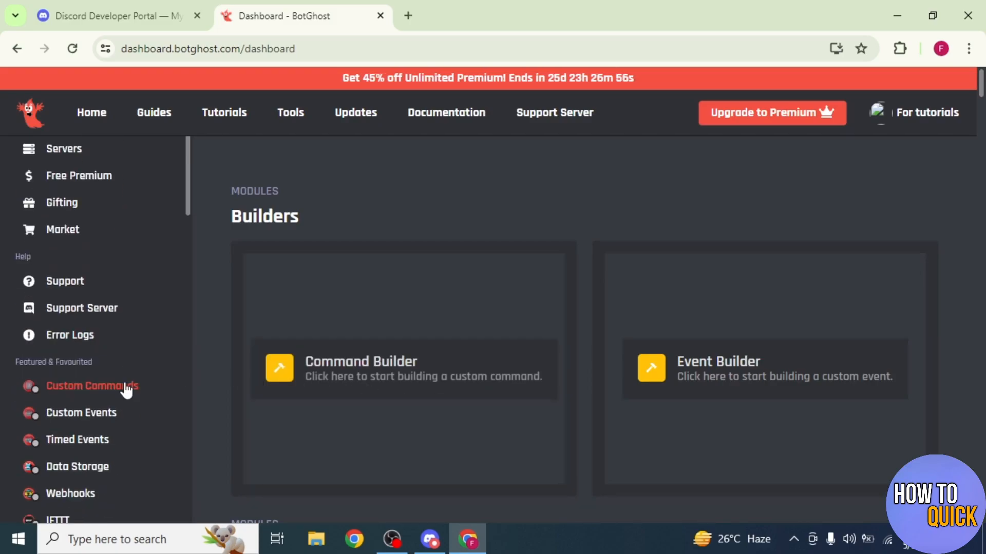
scroll(125, 388, down, 7)
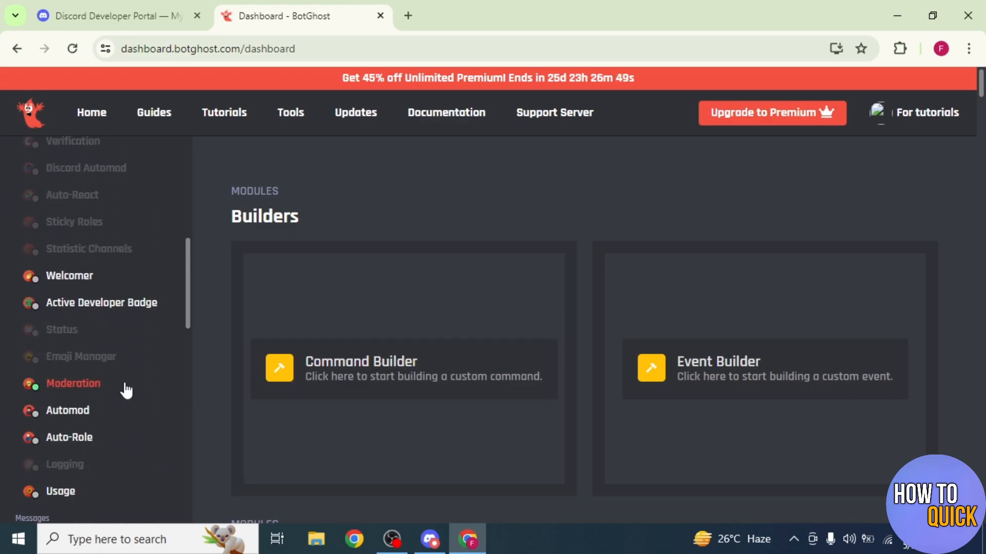
click(103, 304)
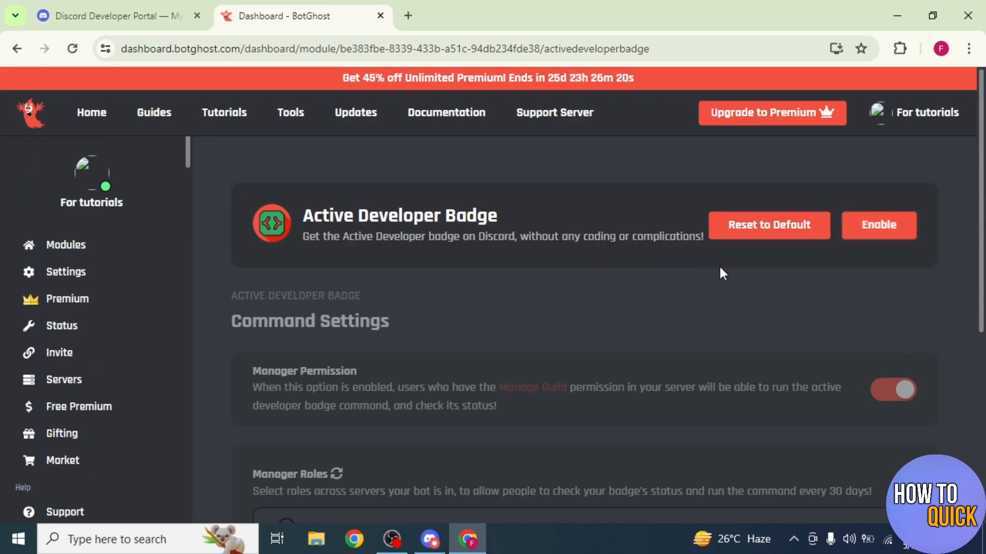
click(876, 230)
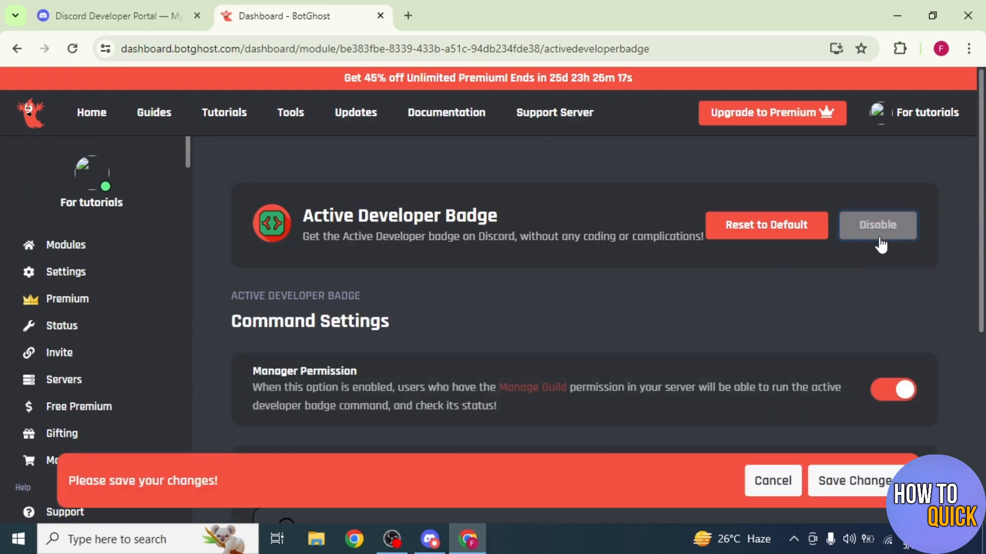
click(887, 395)
click(887, 394)
scroll(885, 398, down, 1)
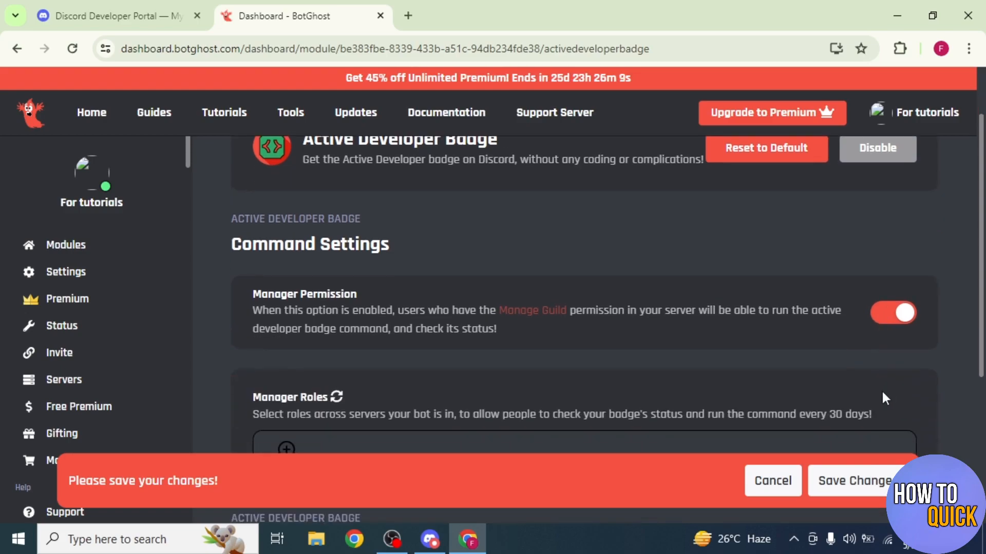
click(854, 473)
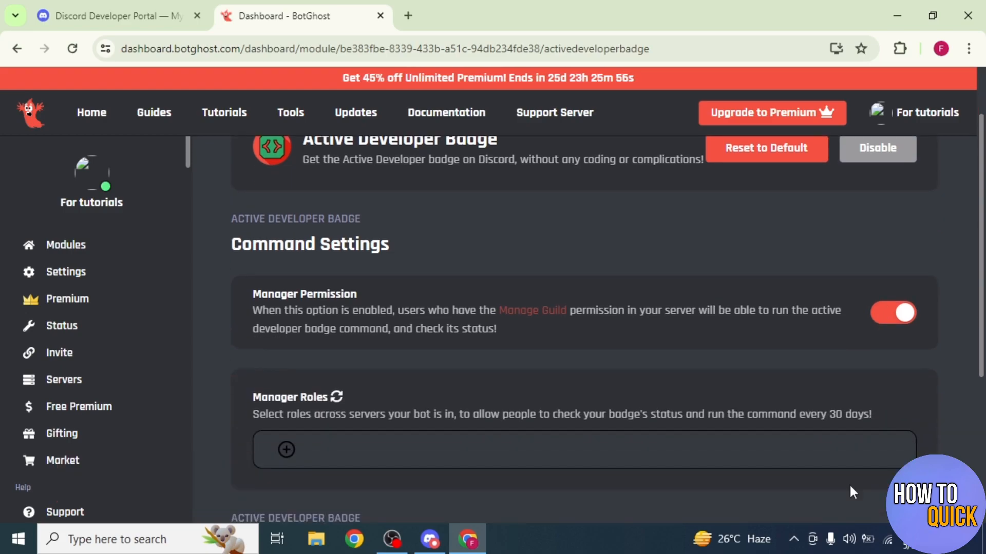
Invite the bot to "For tutorials's server", authorizing the Administrator permission and completing the human verification.
click(74, 361)
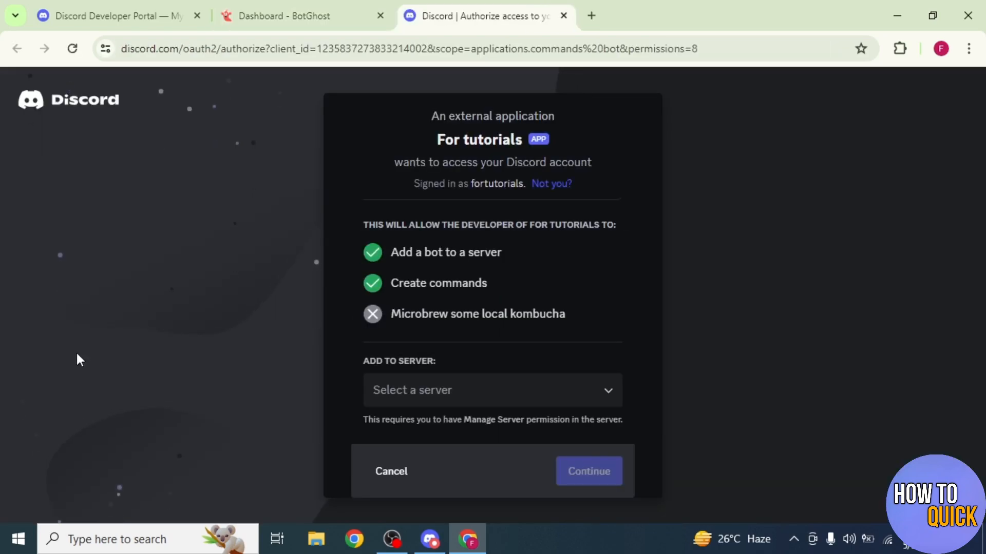
click(610, 396)
click(503, 423)
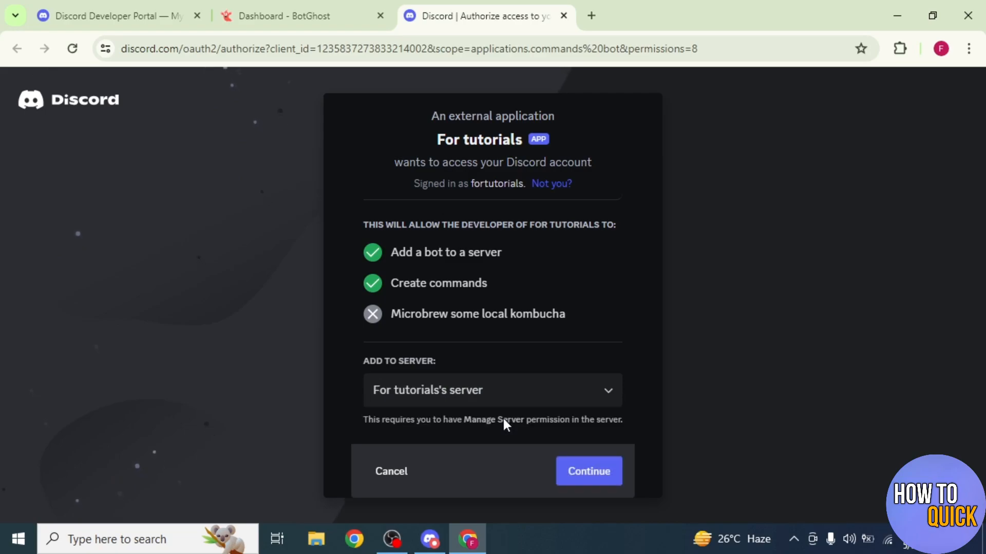
click(586, 481)
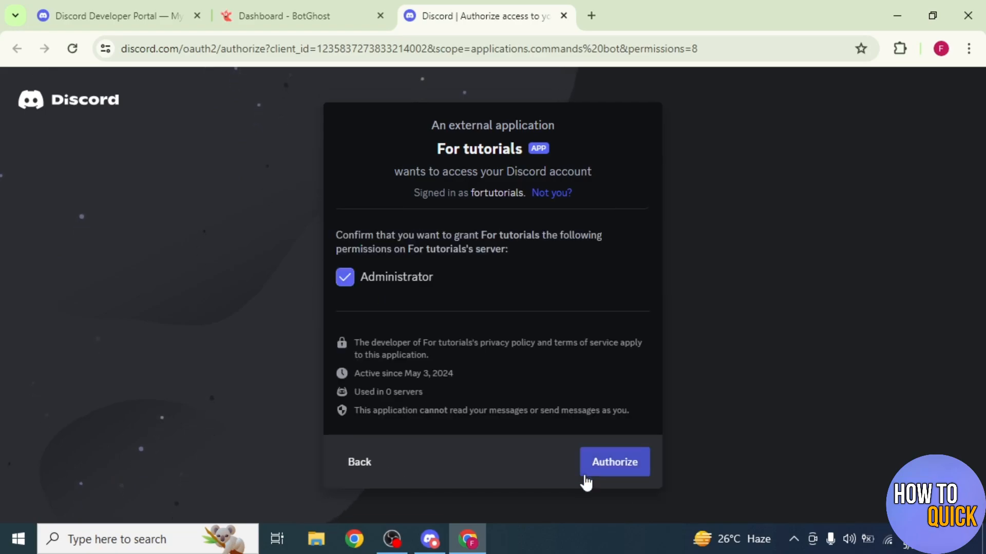
click(614, 465)
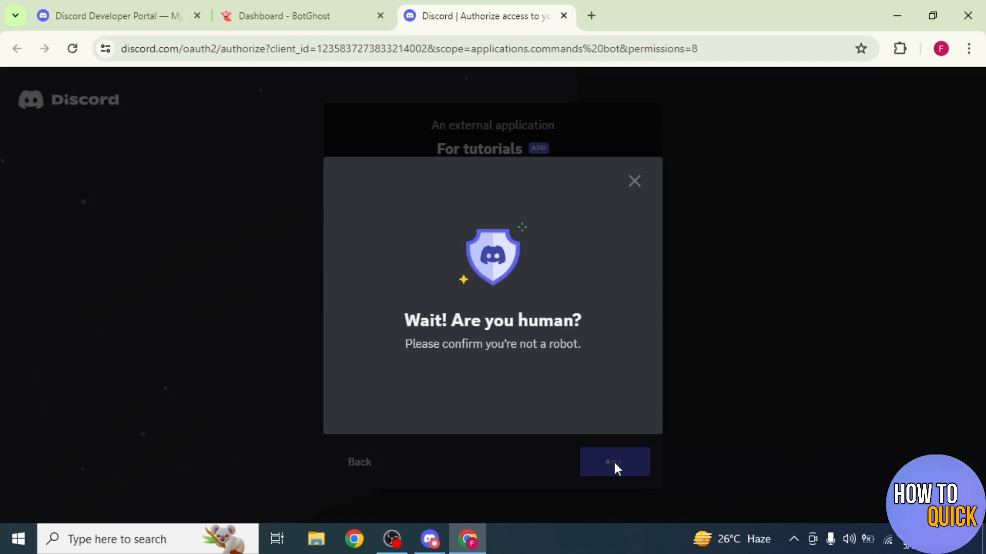
click(401, 368)
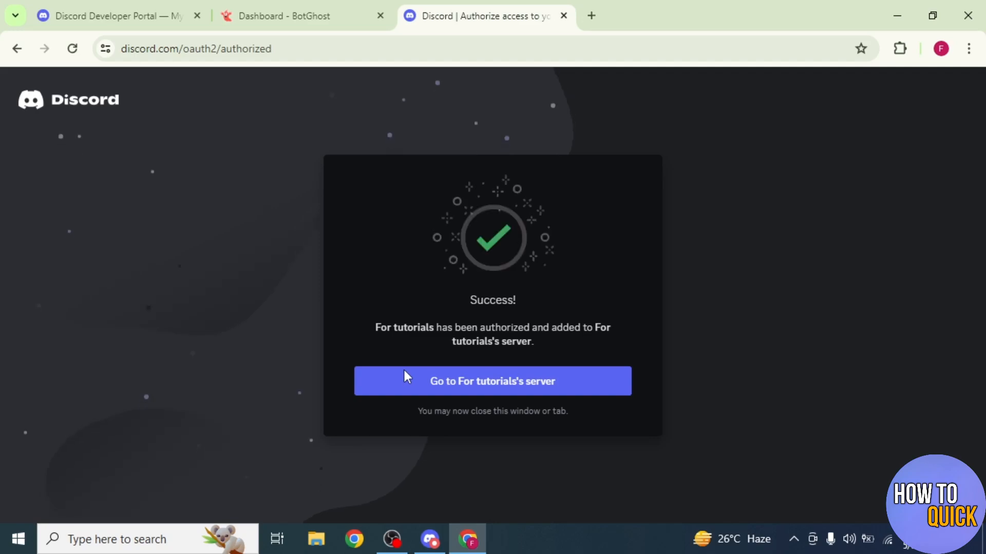
Go to "For tutorials's server" and run the bot's /active-dev-badge command in the general channel.
click(407, 377)
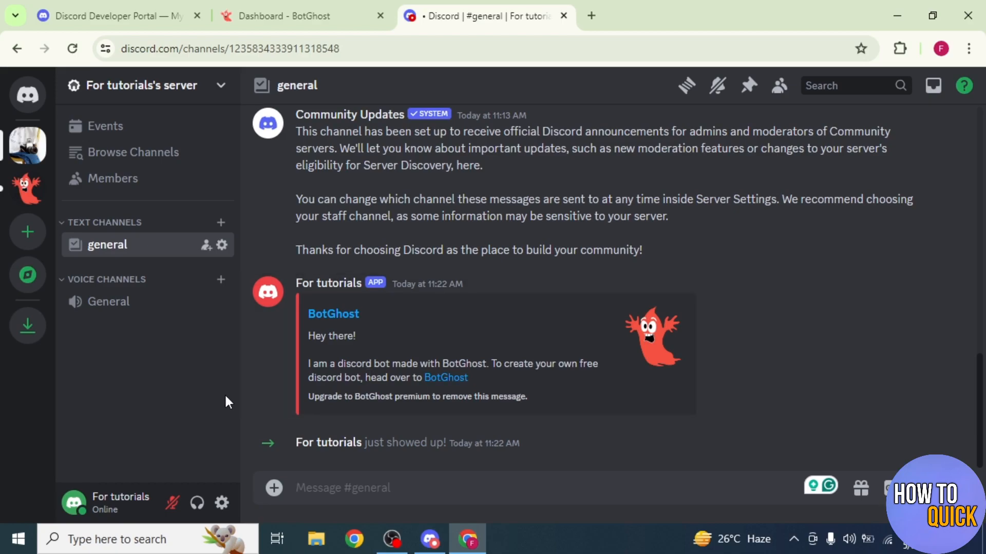
text(/)
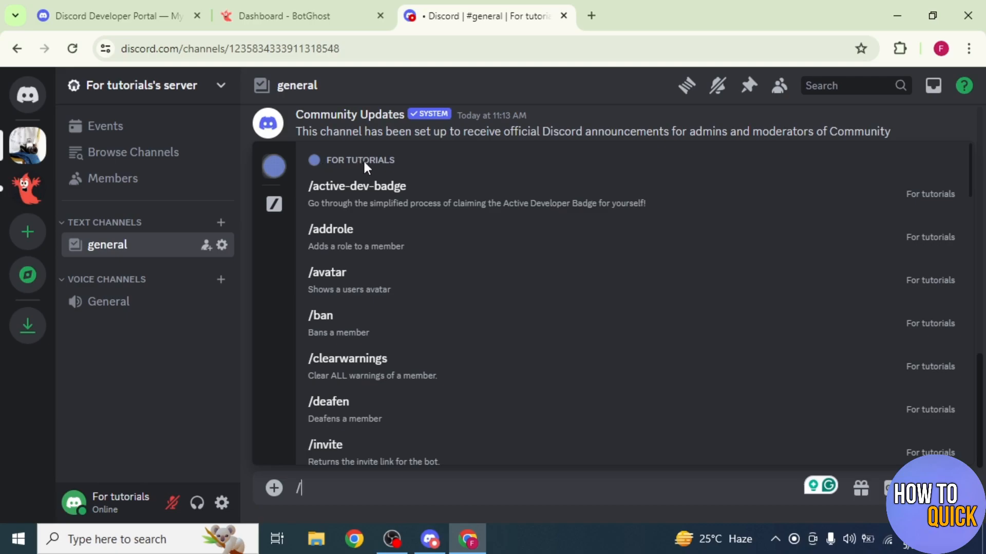
click(377, 197)
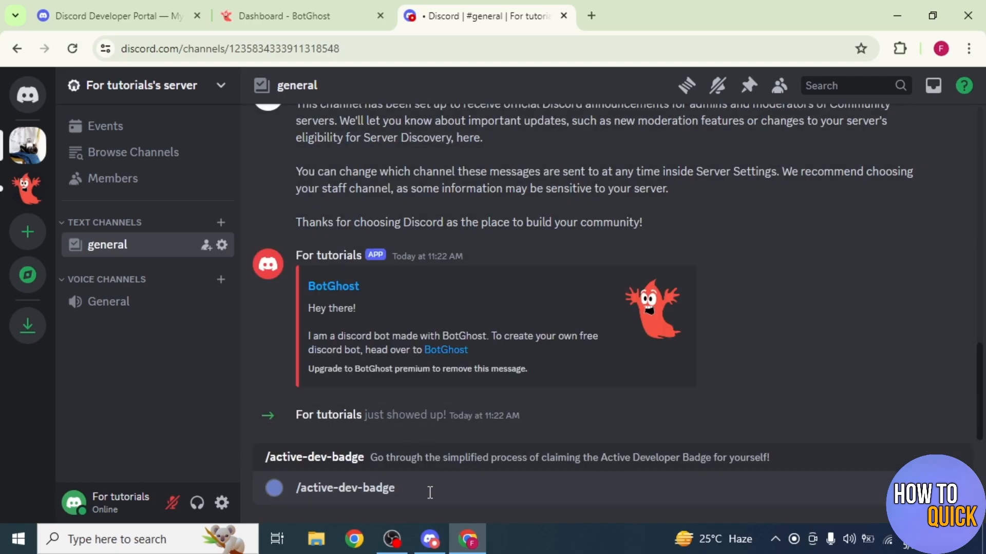
key(Return)
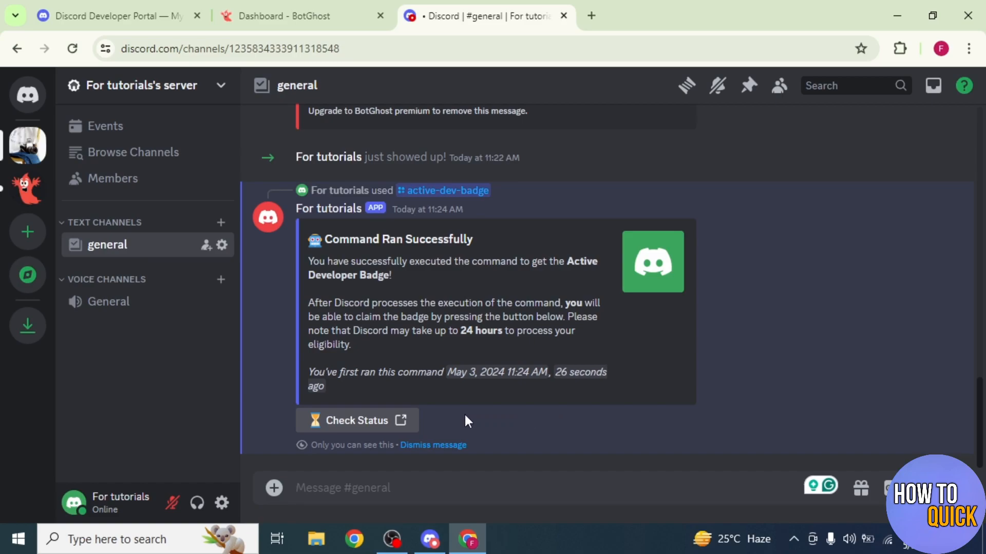
Check the Active Developer Badge status and read the badge's eligibility requirements article, closing the article when done.
click(361, 422)
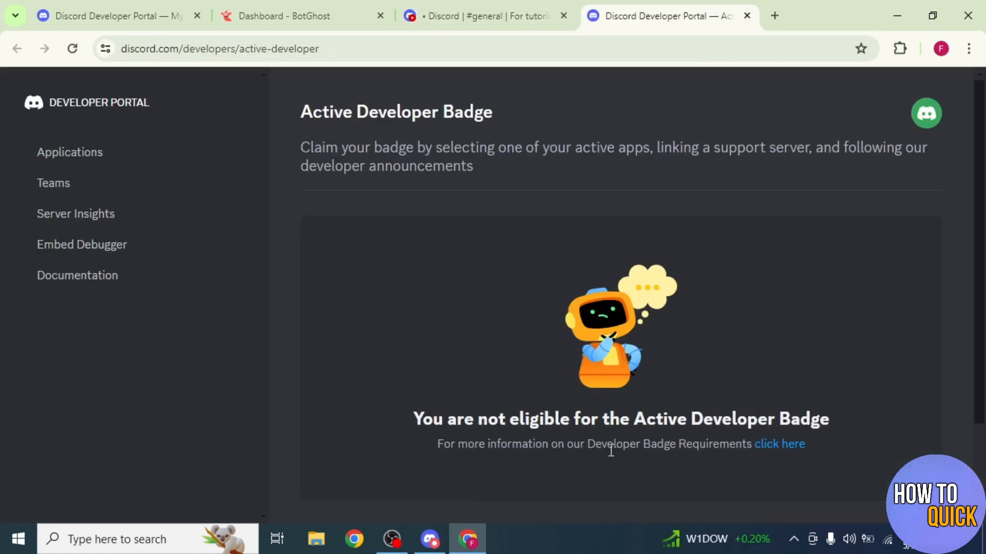
click(776, 450)
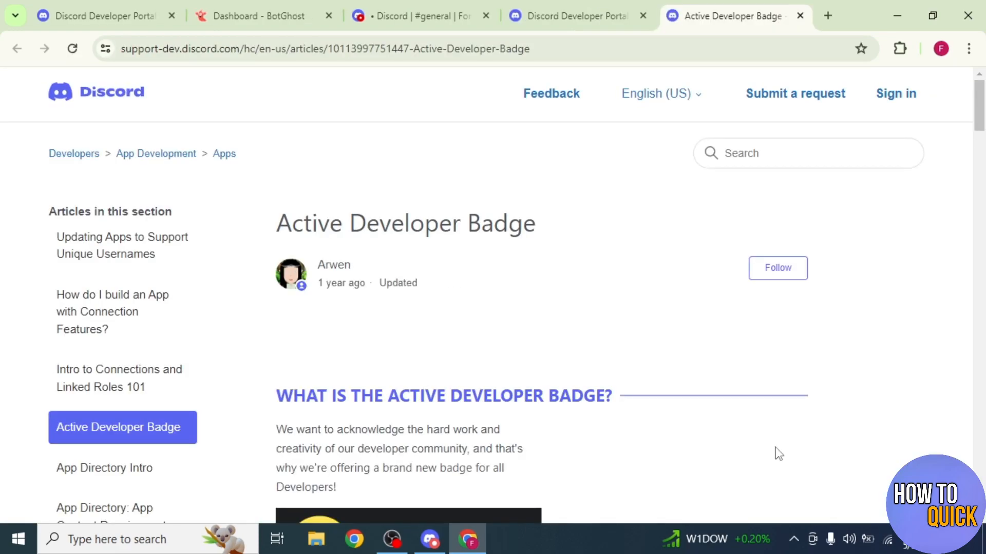
scroll(779, 454, down, 7)
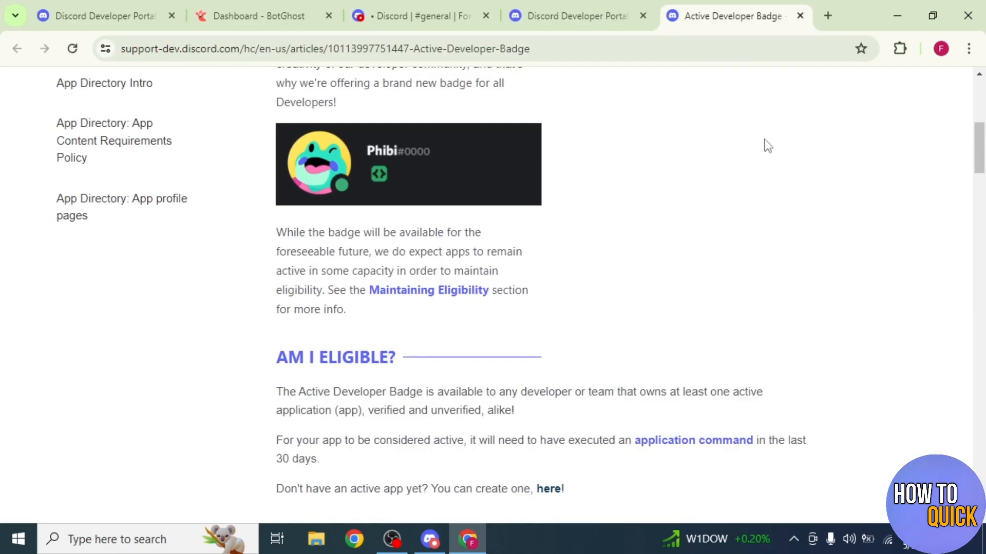
click(799, 15)
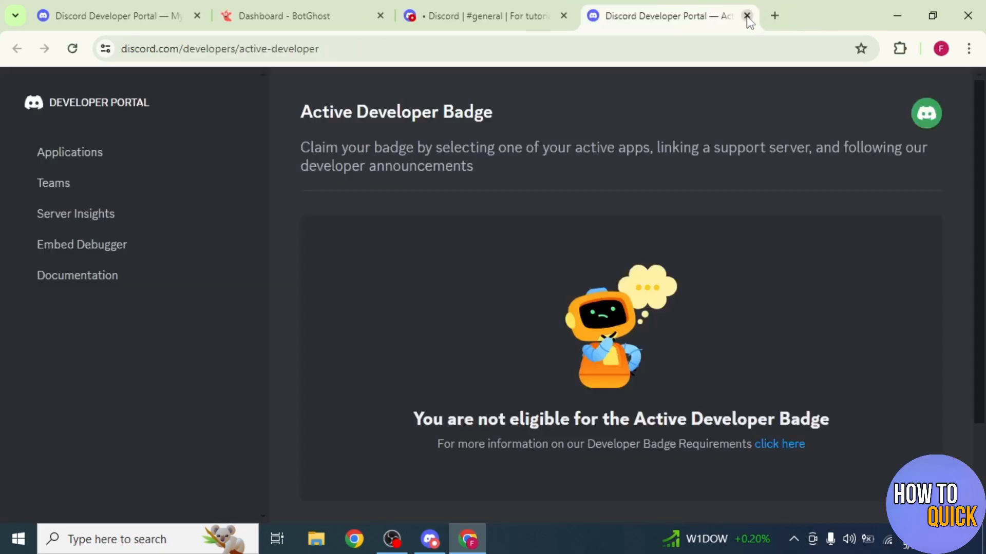